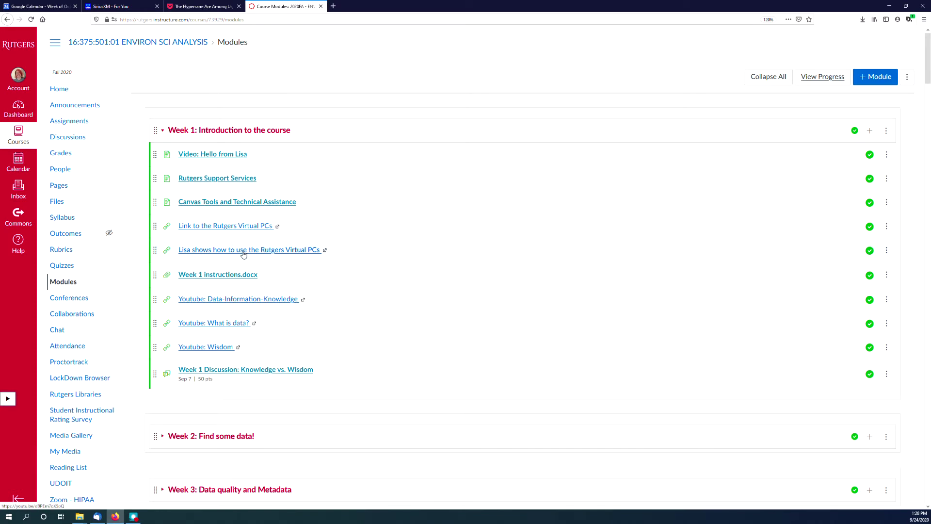
Connect to a Rutgers virtual PC from the course link, accept the welcome notice, and open File Explorer on the remote desktop
left_click(245, 226)
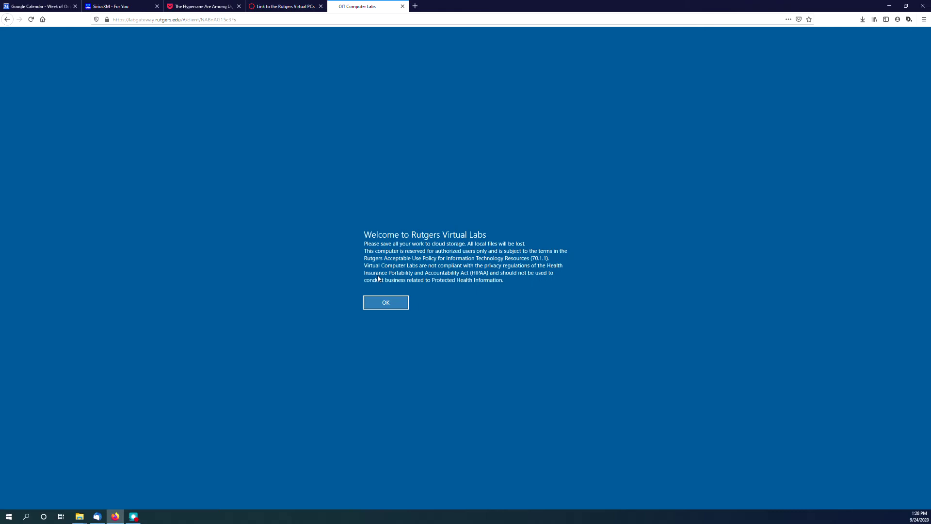
left_click(391, 304)
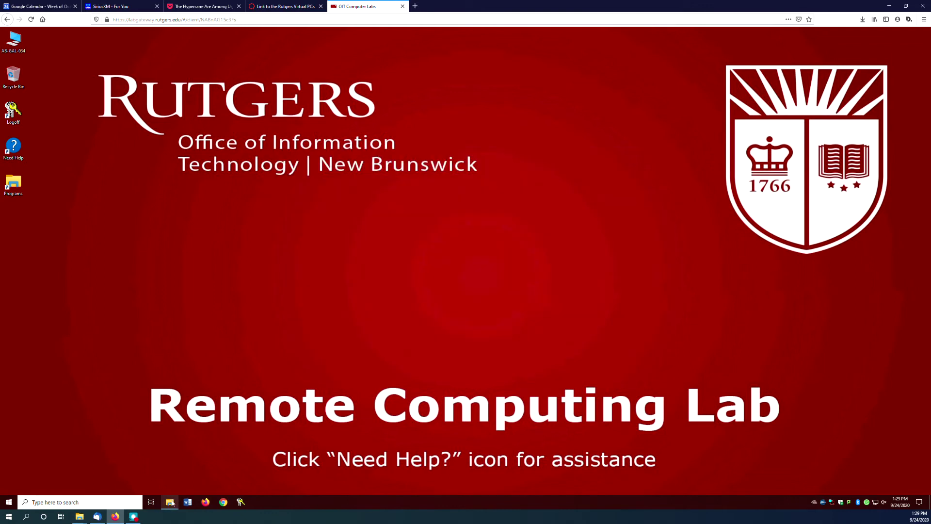
left_click(171, 502)
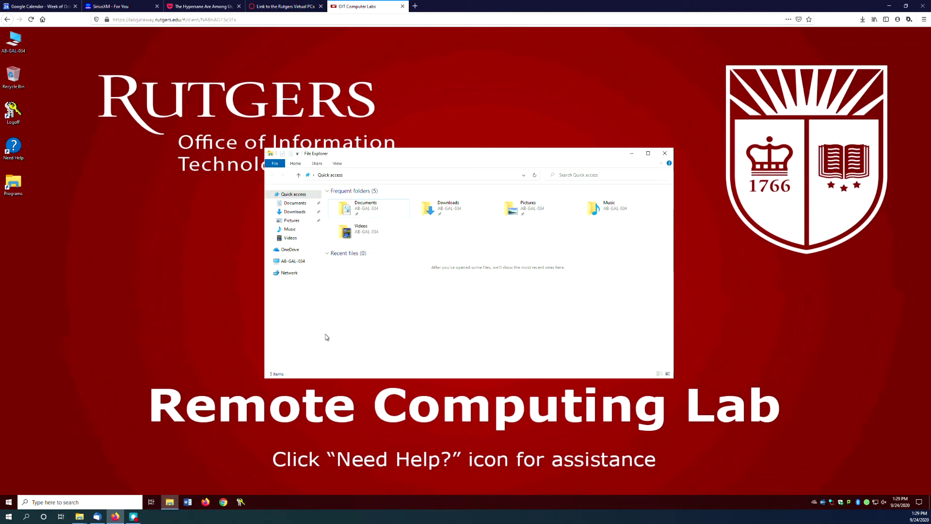
Examine the programs installed on the remote PC, including the contents of the Microsoft Office 2016 folder
left_click(10, 503)
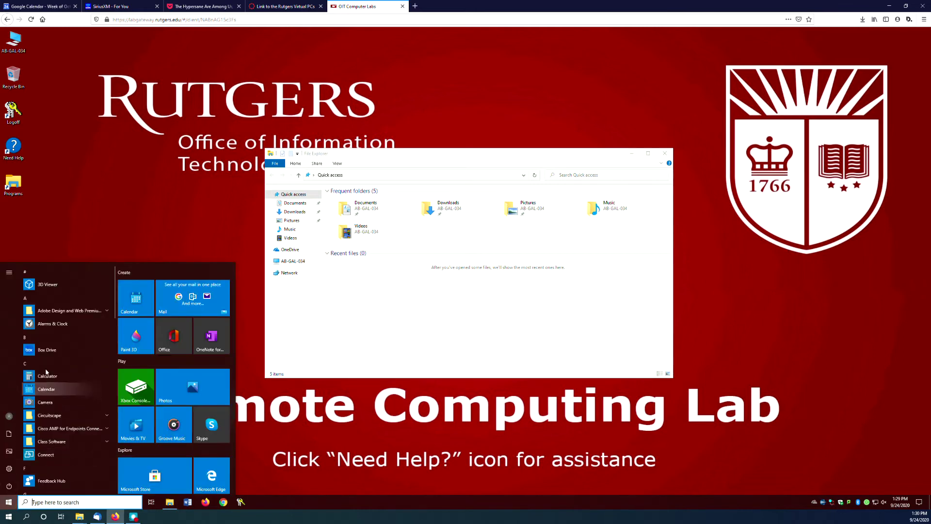
scroll(54, 306, "down", 10)
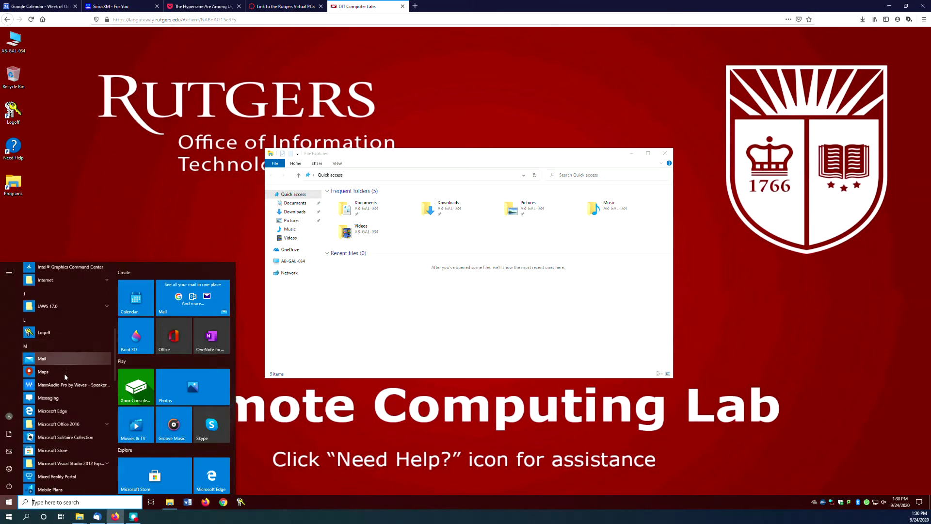
left_click(108, 425)
scroll(91, 404, "down", 3)
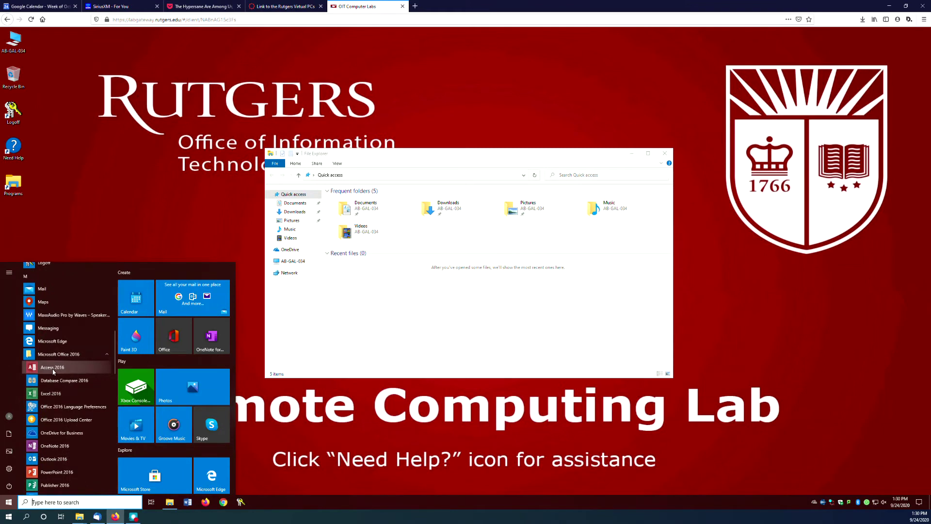
scroll(56, 397, "down", 3)
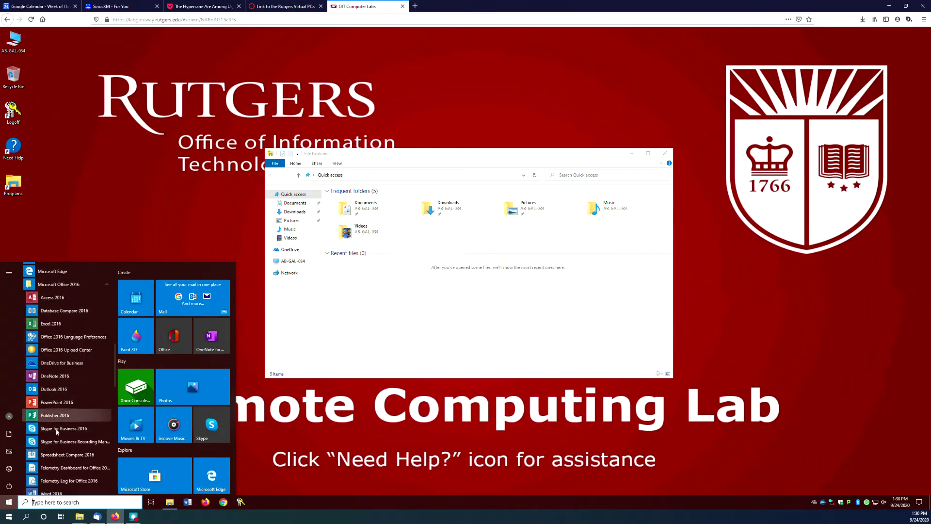
scroll(59, 449, "down", 3)
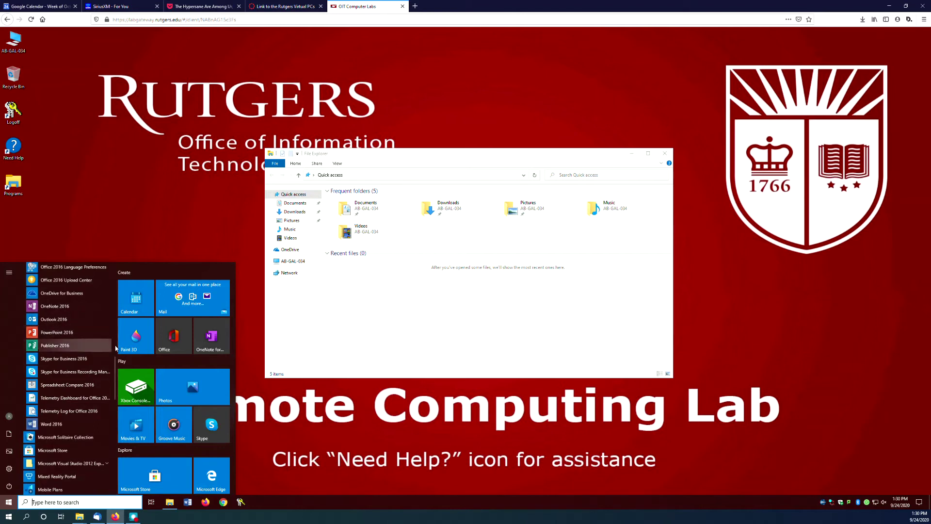
scroll(83, 403, "down", 8)
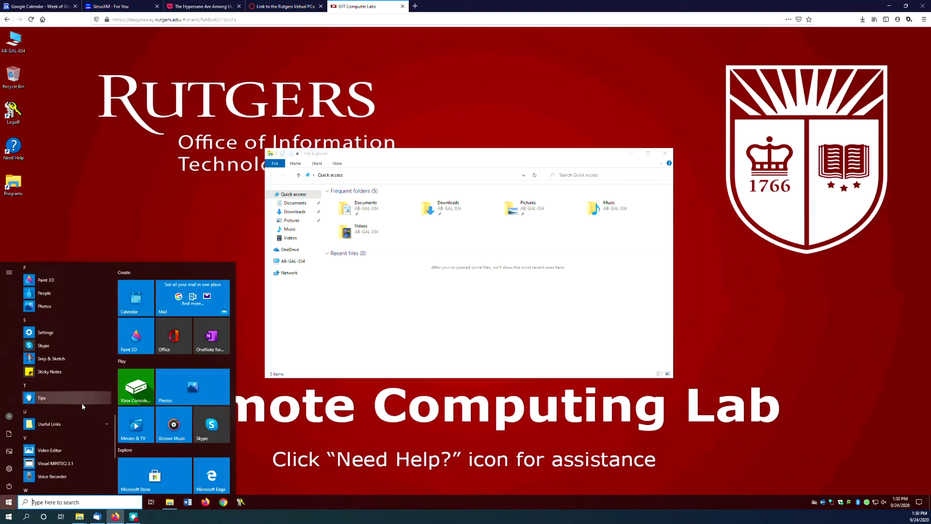
scroll(82, 407, "down", 2)
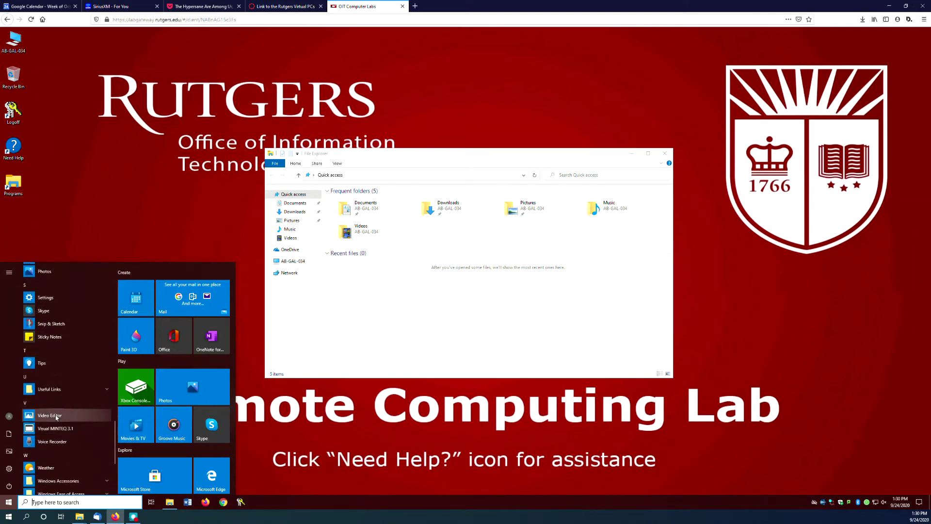
scroll(57, 416, "down", 2)
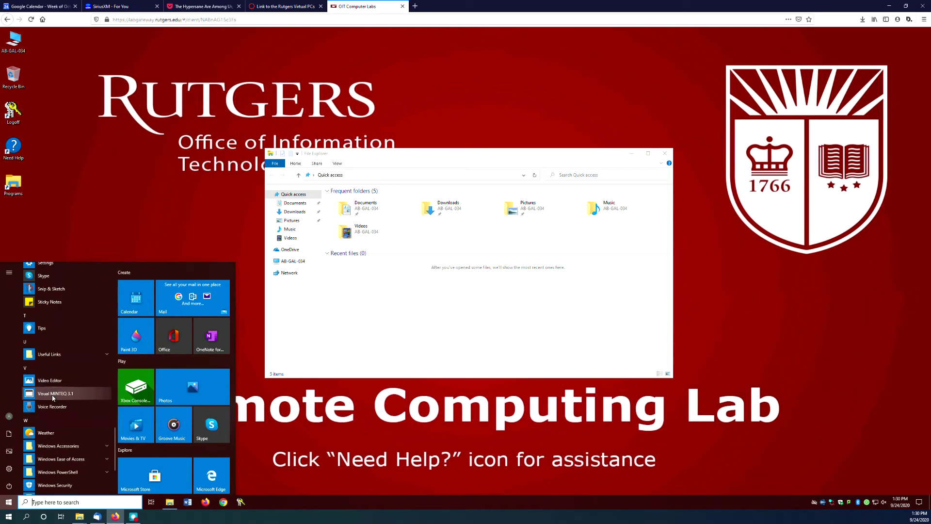
scroll(58, 412, "down", 6)
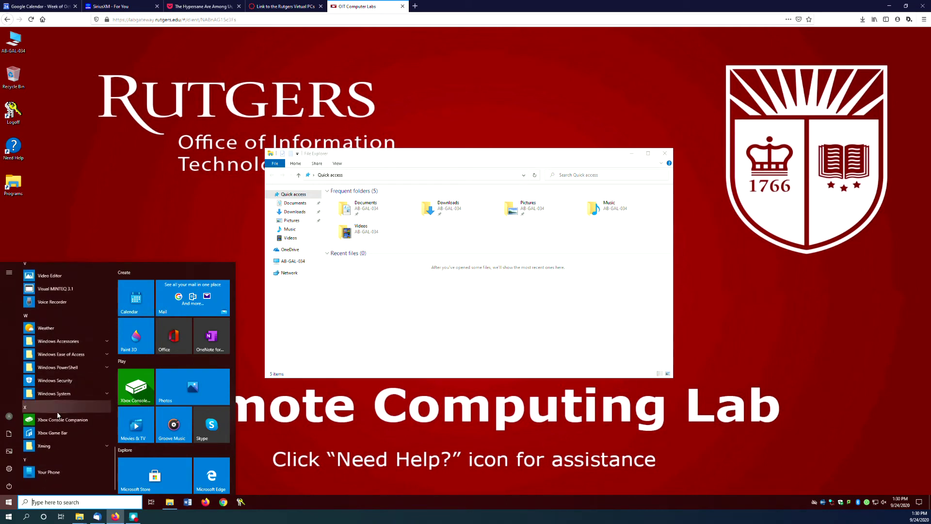
scroll(55, 437, "up", 20)
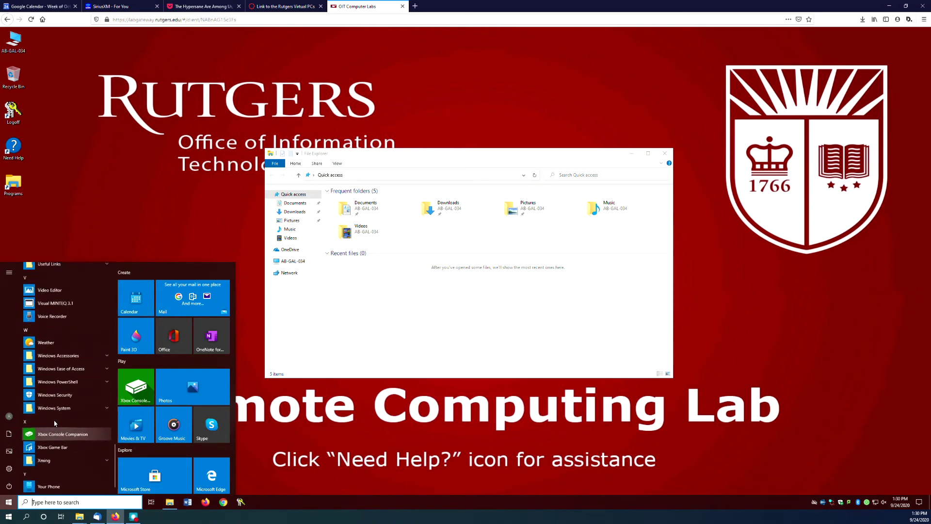
scroll(55, 423, "up", 15)
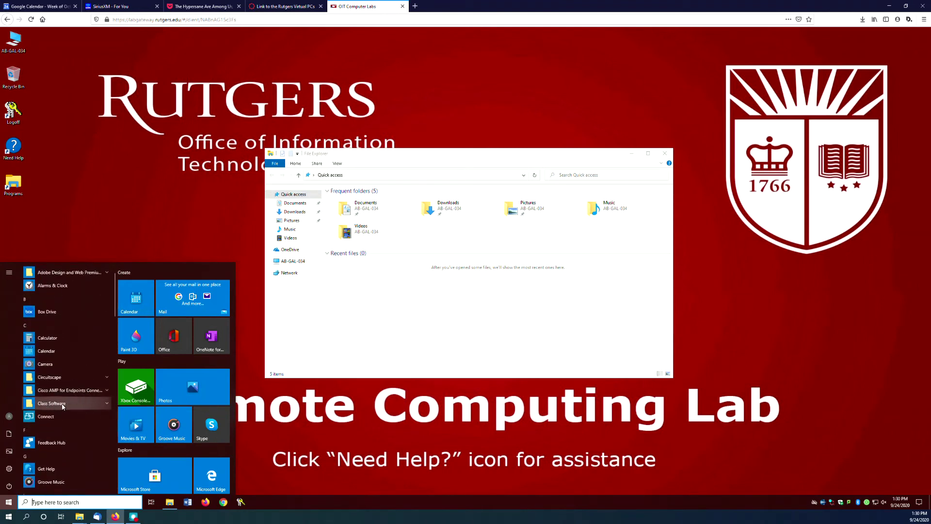
Expand the Class Software folder and examine its available programs, from ArcGIS and SPSS to MATLAB and Python
left_click(107, 404)
scroll(73, 369, "down", 5)
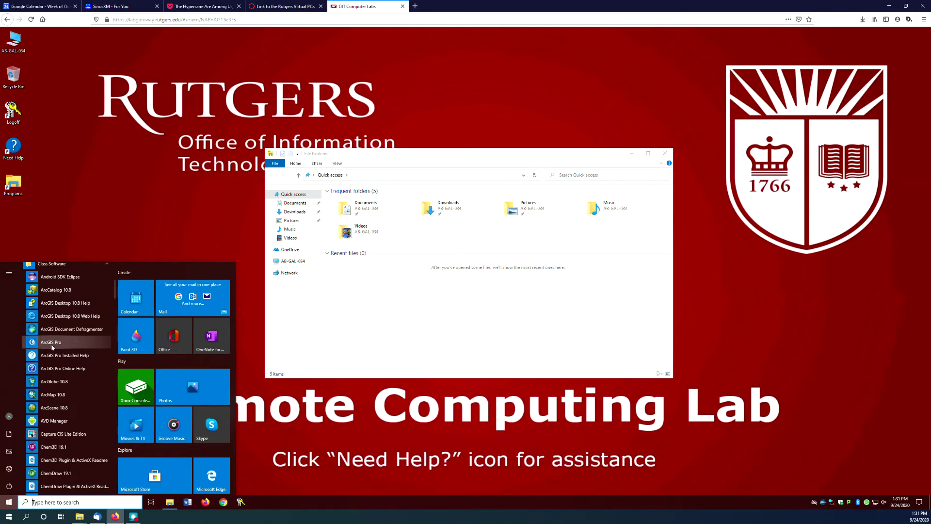
scroll(43, 411, "down", 1)
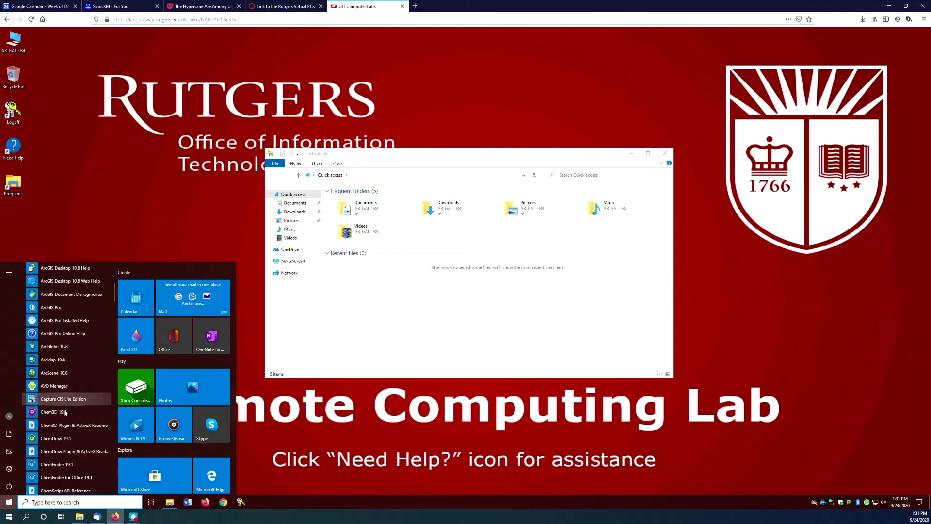
scroll(57, 405, "down", 3)
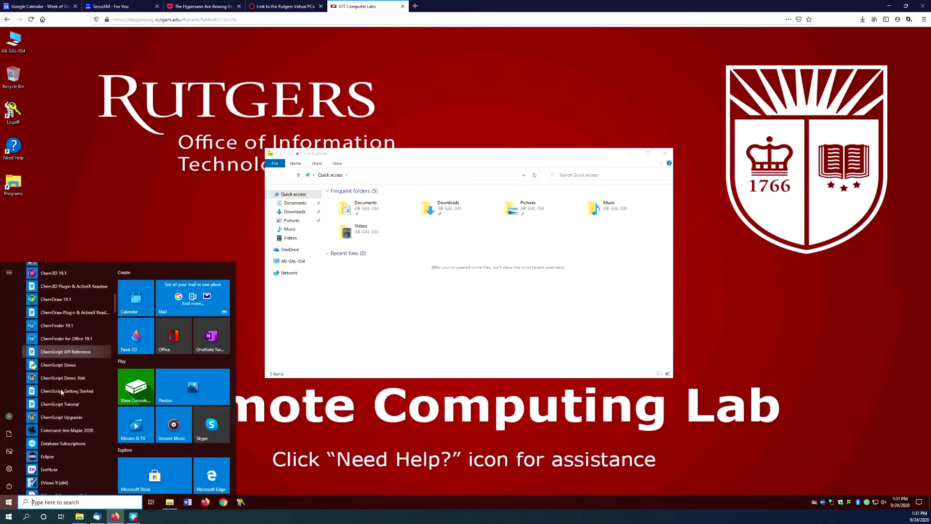
scroll(61, 403, "down", 3)
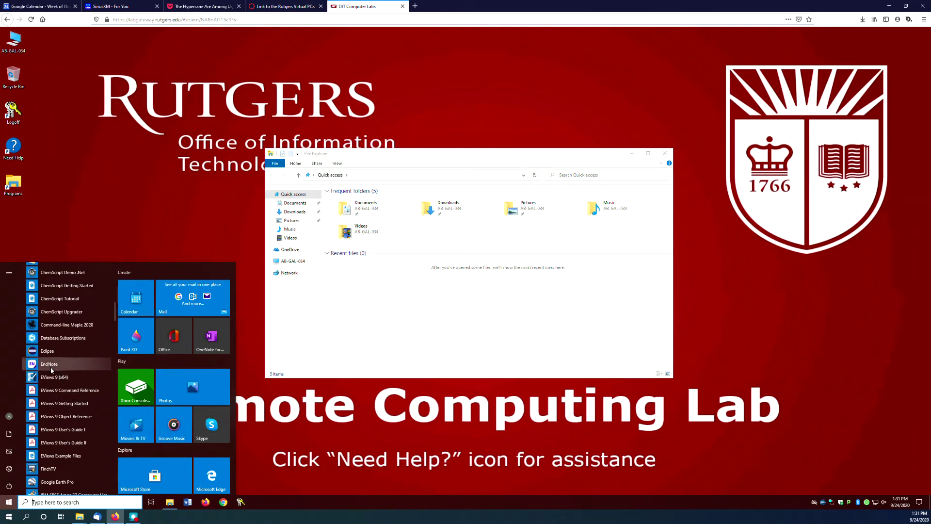
scroll(51, 370, "down", 3)
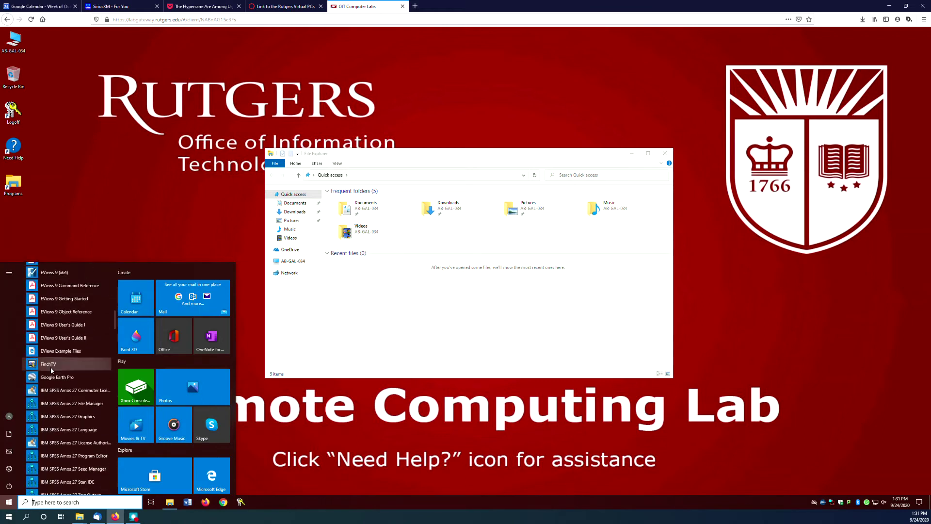
scroll(51, 370, "down", 1)
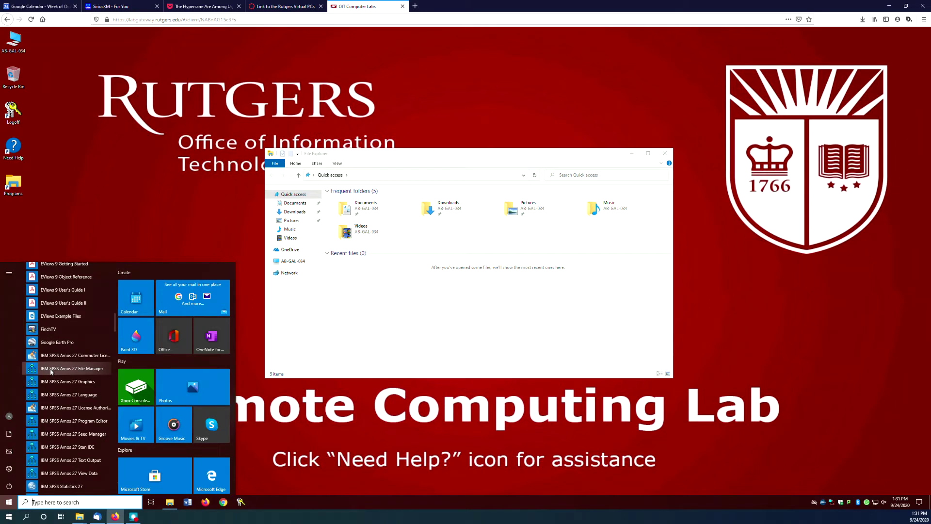
scroll(64, 409, "down", 4)
scroll(64, 409, "down", 2)
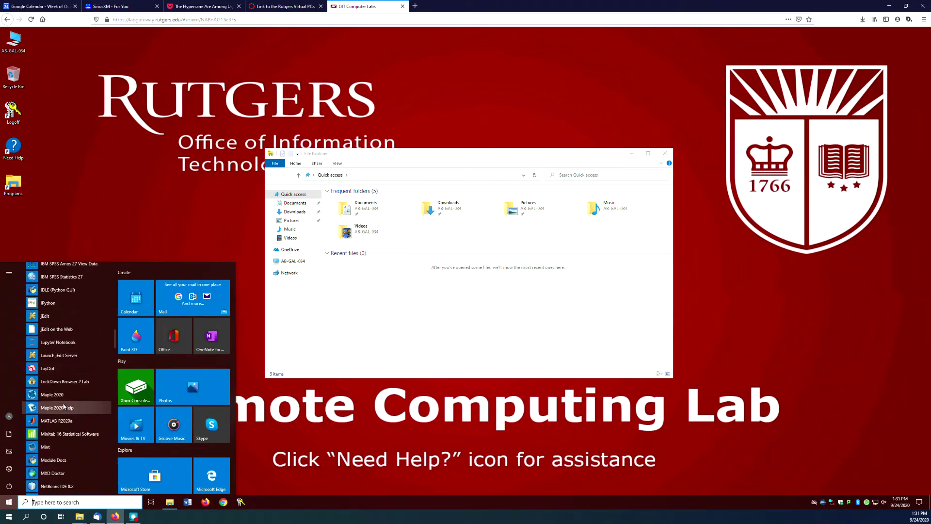
scroll(64, 406, "up", 1)
scroll(65, 403, "up", 1)
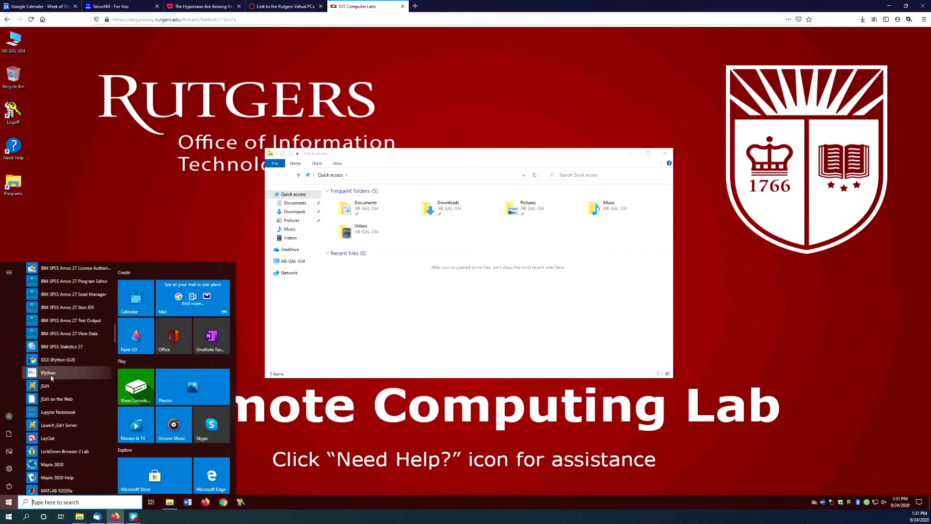
scroll(69, 432, "down", 1)
scroll(68, 430, "down", 3)
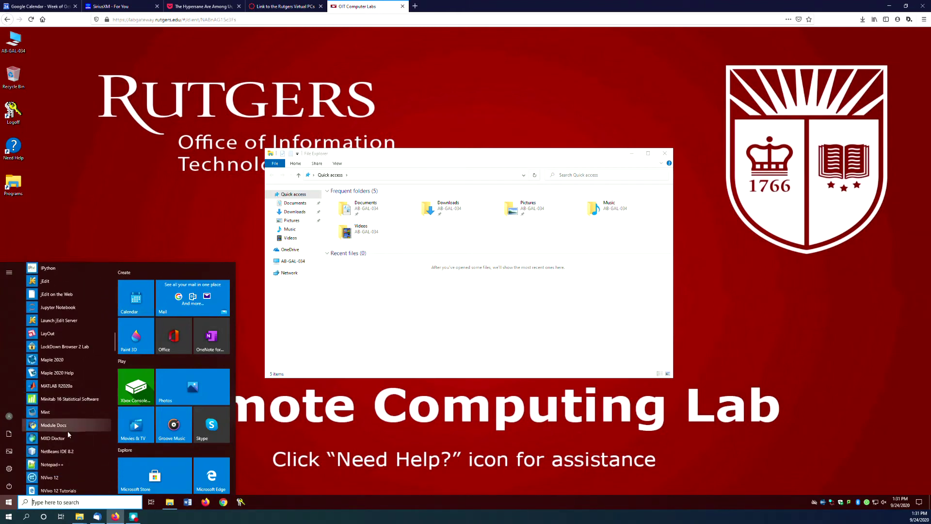
scroll(69, 422, "down", 3)
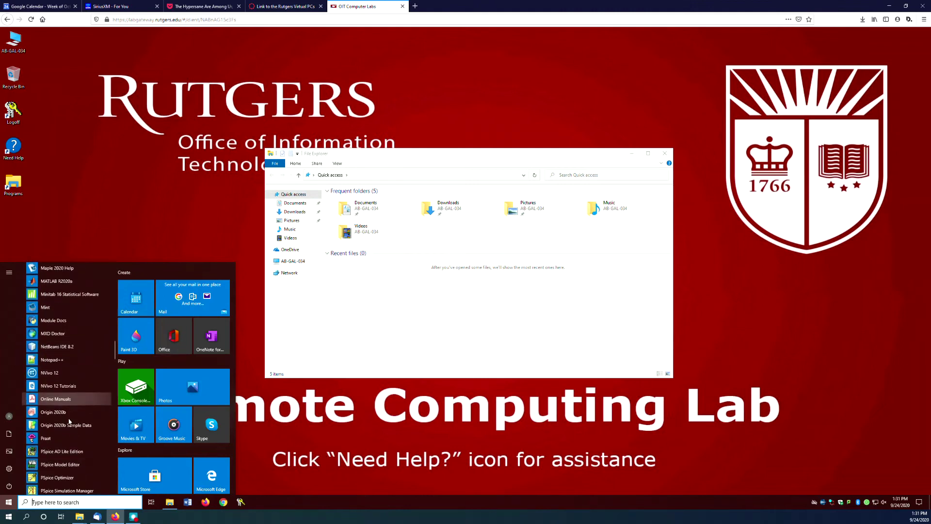
scroll(69, 422, "down", 3)
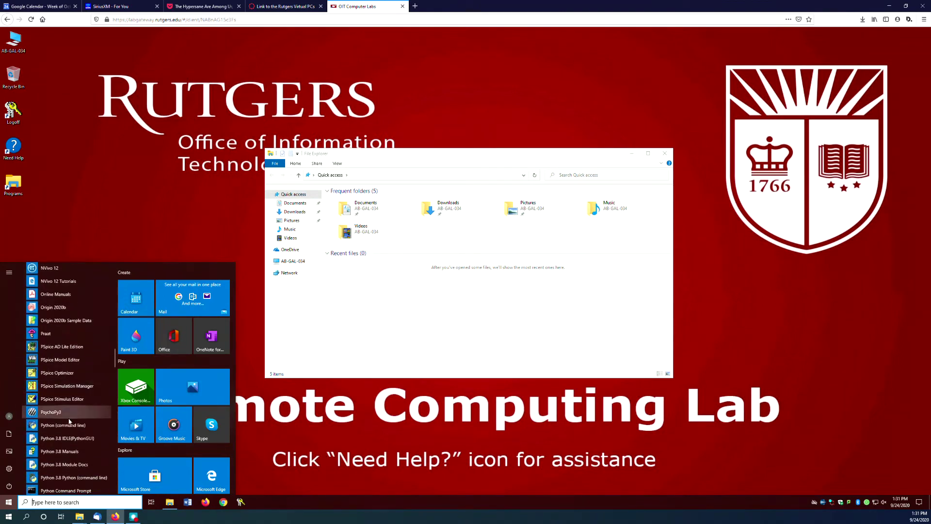
Launch RStudio from the Class Software folder and decline automated crash reporting
scroll(59, 390, "down", 3)
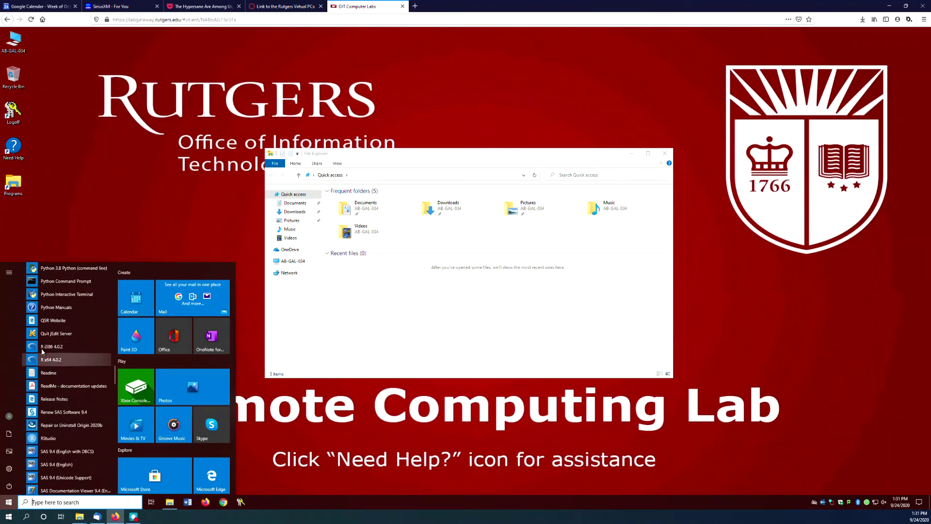
left_click(49, 439)
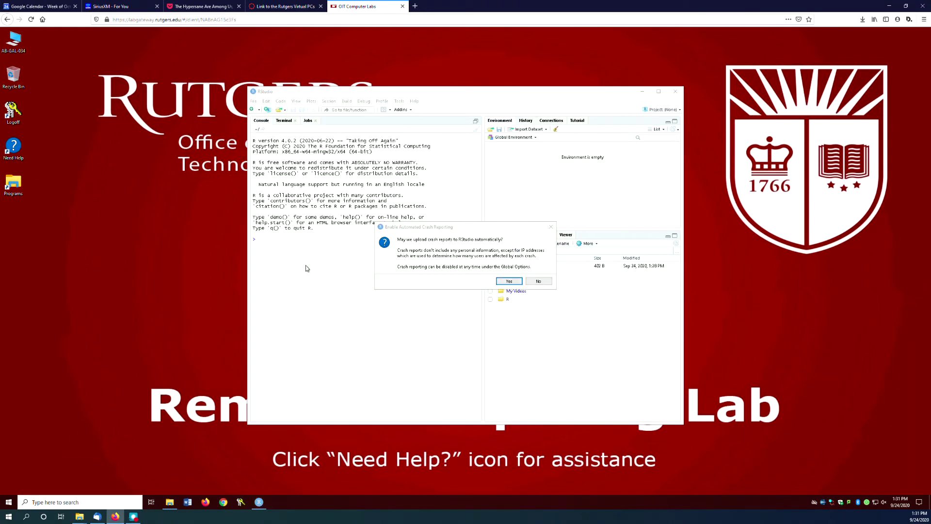
left_click(538, 282)
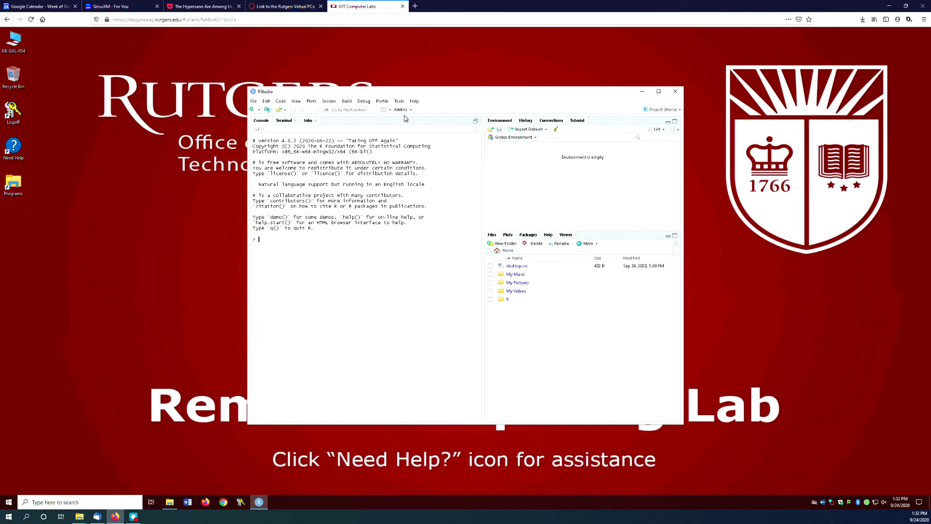
Minimize RStudio and browse the Documents folder down to R > win-library > 4.0
left_click(643, 92)
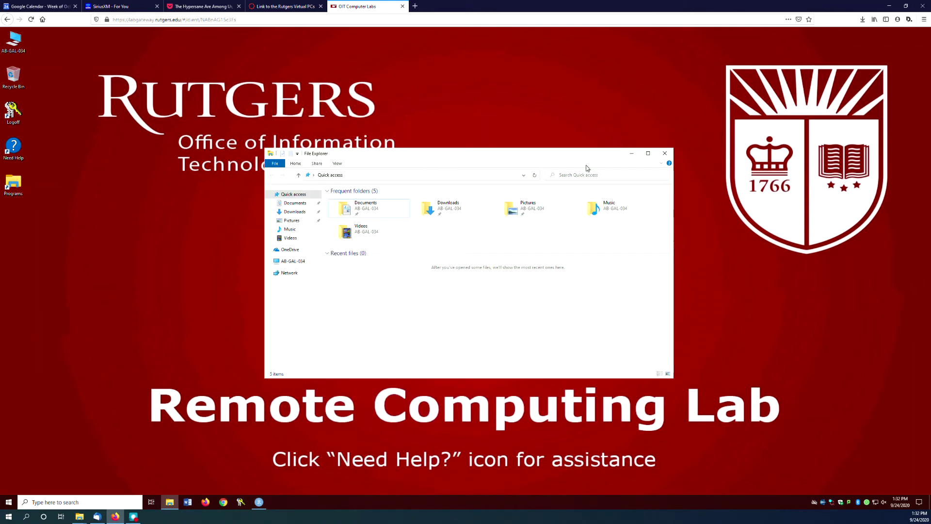
left_click(293, 204)
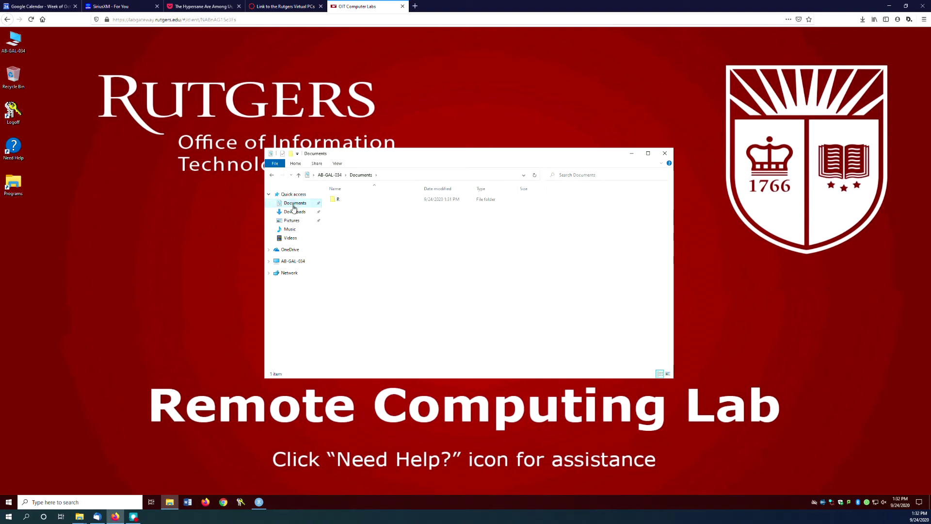
double_click(332, 200)
double_click(333, 200)
left_click(334, 201)
double_click(333, 202)
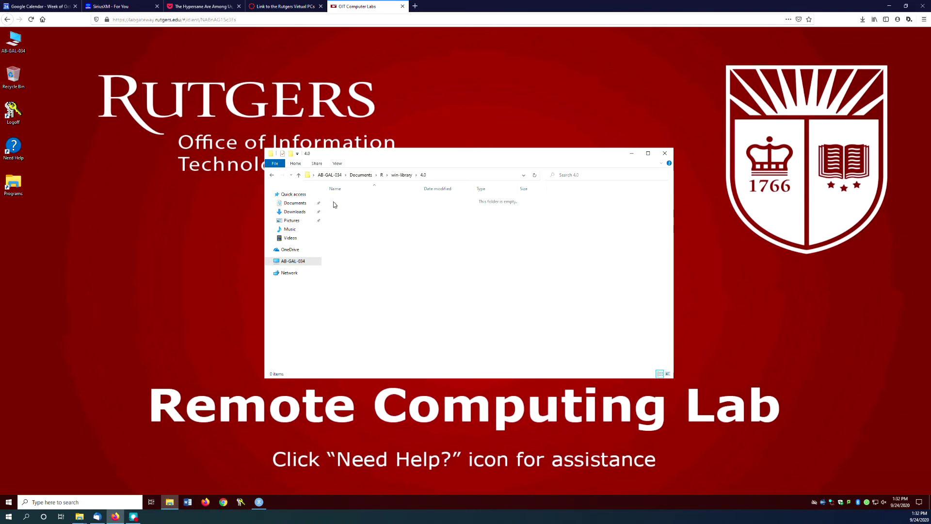
View the OneDrive and Network locations in File Explorer and dismiss the network discovery message
left_click(294, 250)
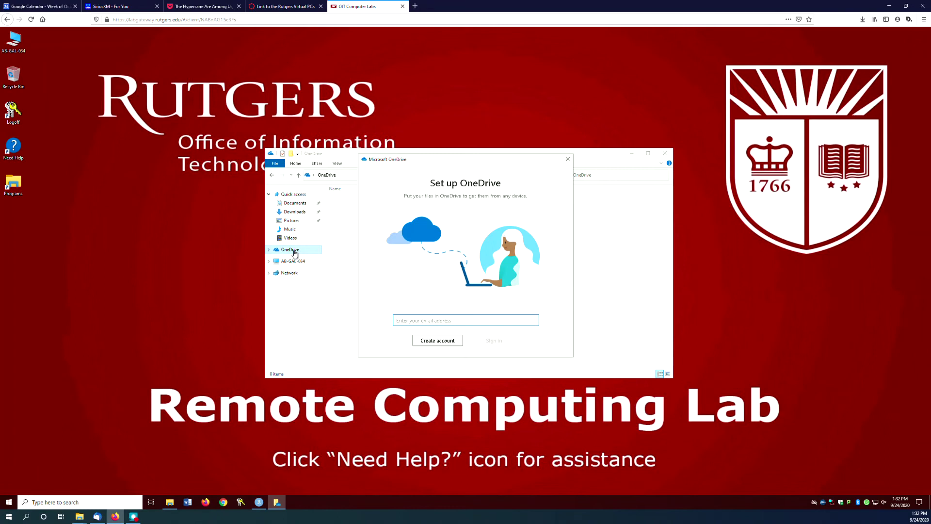
left_click(296, 274)
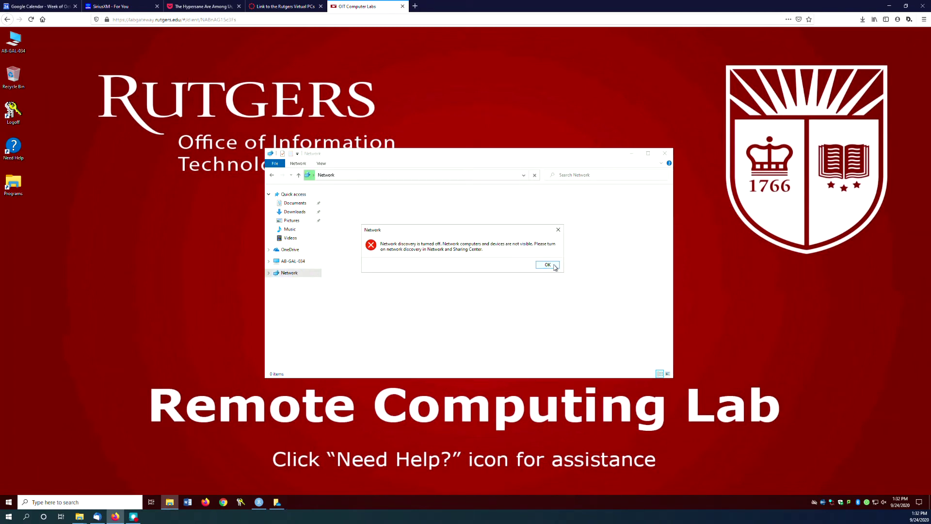
left_click(547, 265)
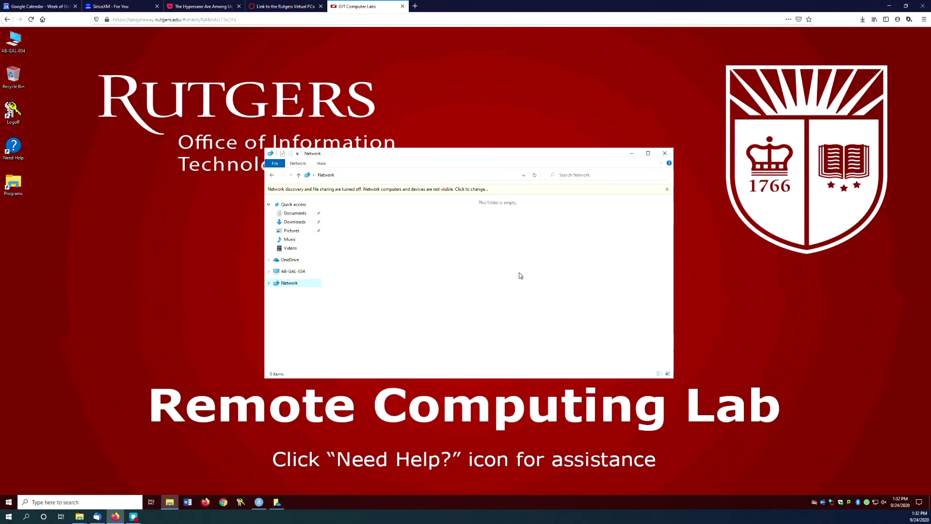
Check the options offered for the Network location, including mapping a network drive, and dismiss them
right_click(290, 284)
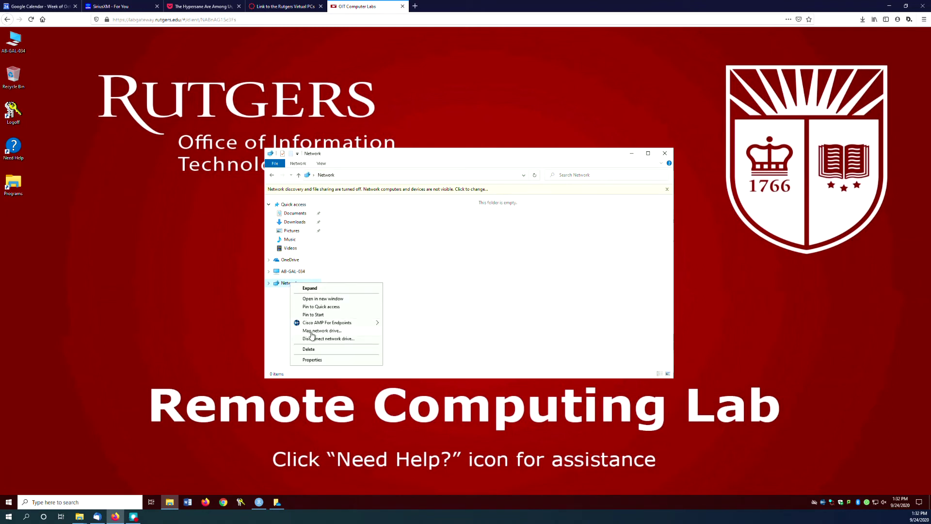
left_click(450, 279)
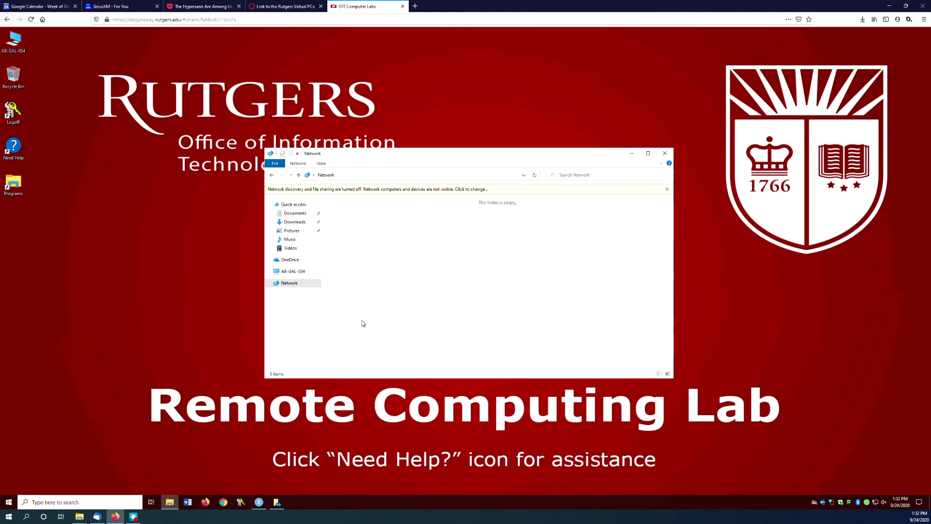
Launch Chrome on the virtual PC, reposition its window, and load drive.google.com in a new tab
left_click(225, 504)
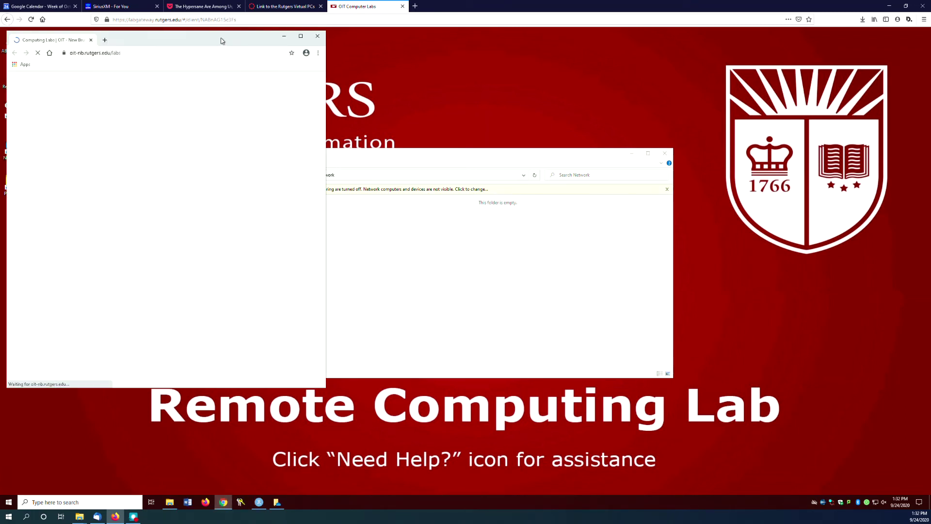
left_click_drag(241, 44, 361, 97)
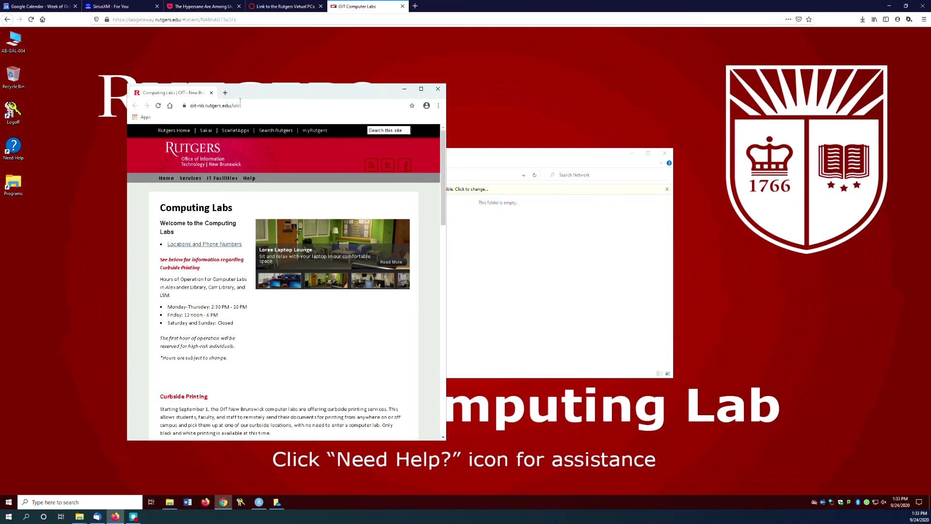
left_click(225, 93)
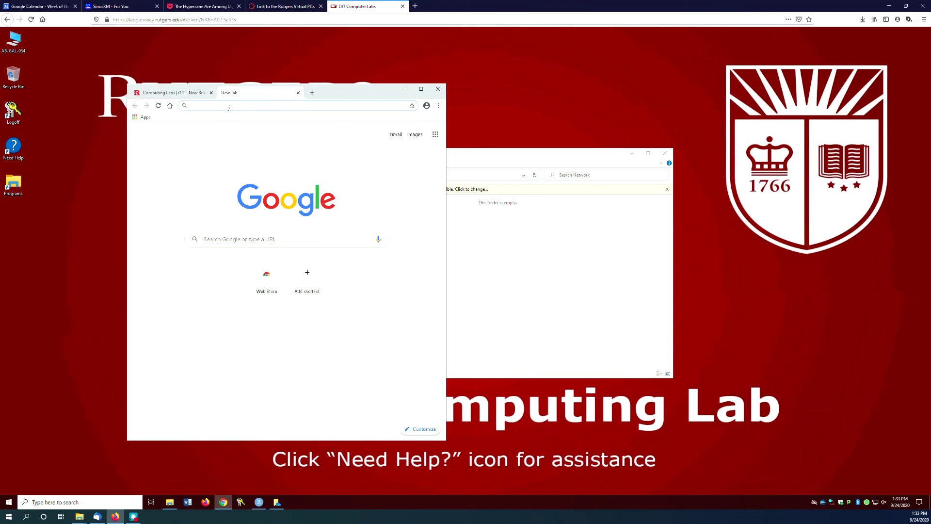
type("drive.google.com")
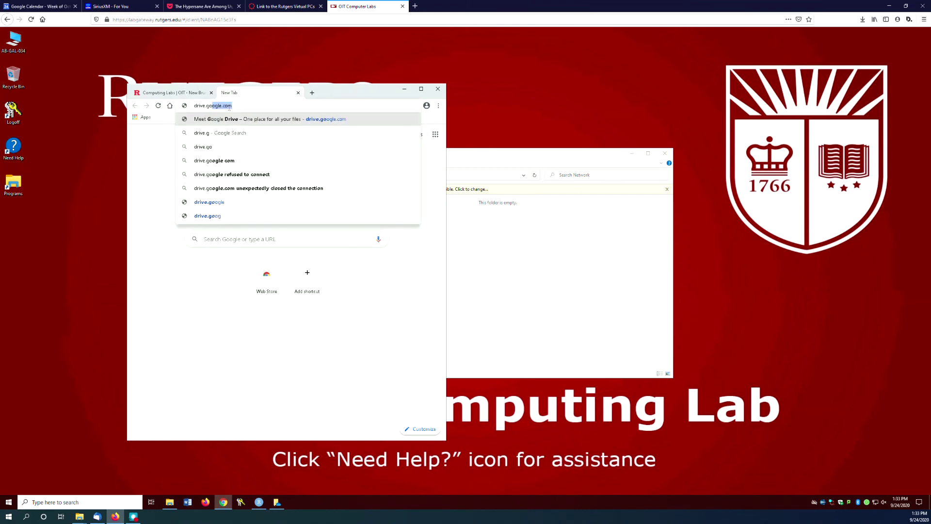
key("Return")
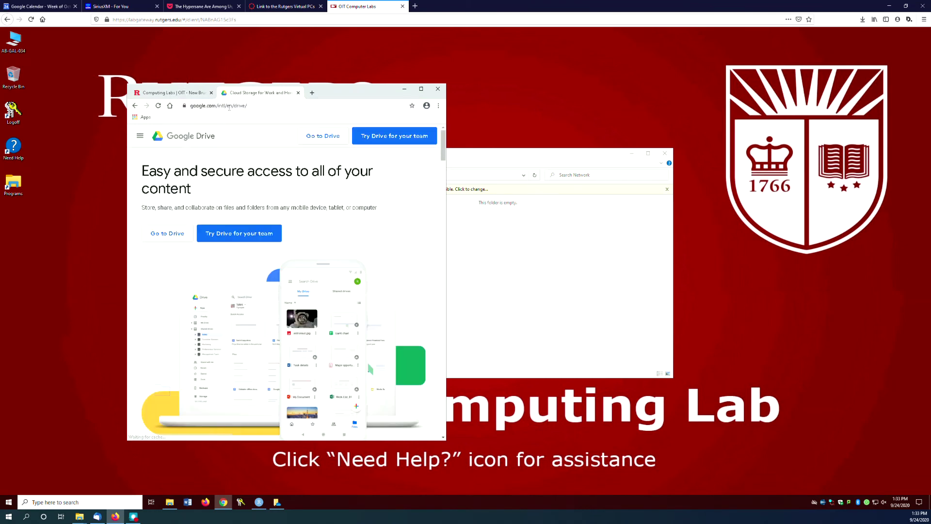
Go to the Google Drive sign-in page and submit the ScarletMail e-mail address
left_click(168, 234)
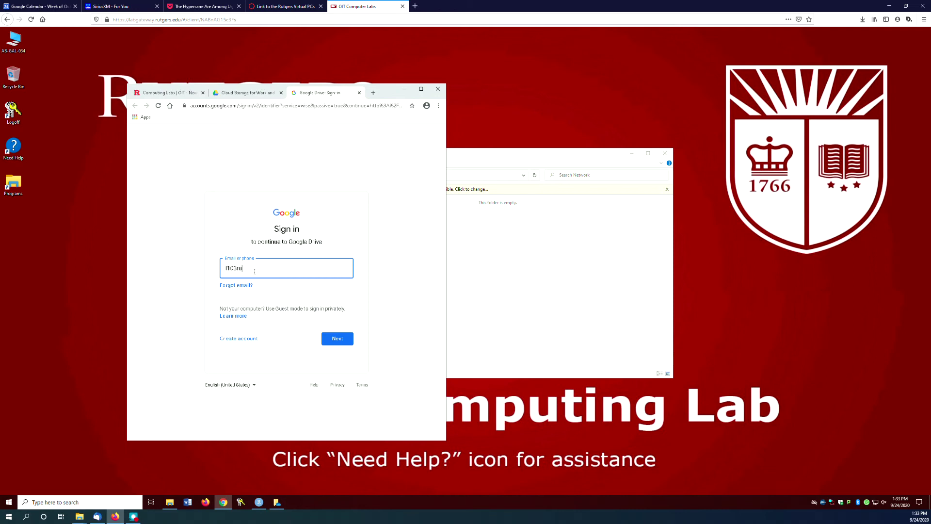
type("@scarletmail.rutgers.edu")
left_click(348, 339)
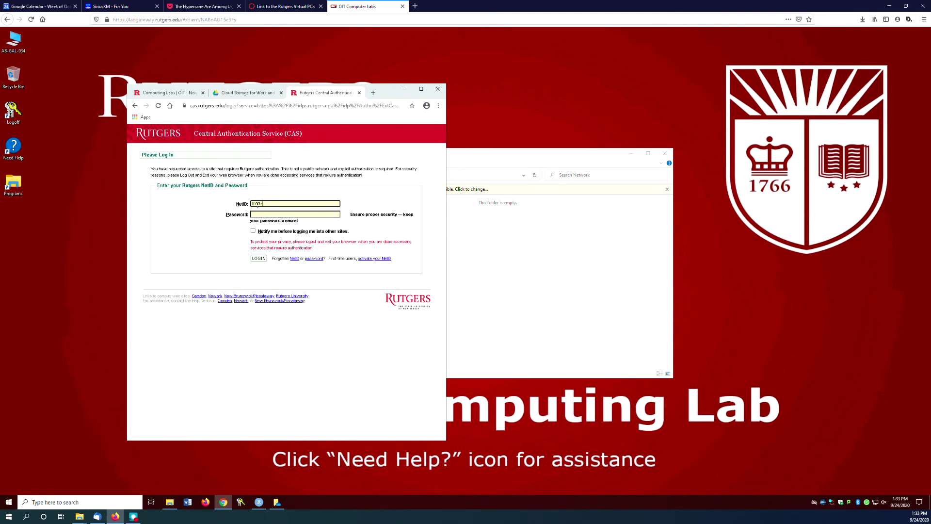
Log in with the NetID and account password, dismiss the offer to save the password, and confirm the account
key("Tab")
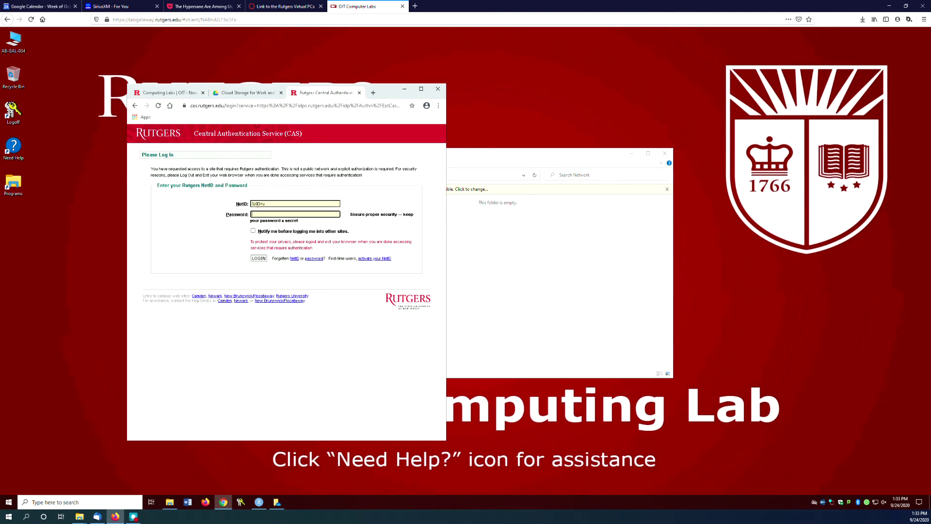
type("*")
left_click(266, 258)
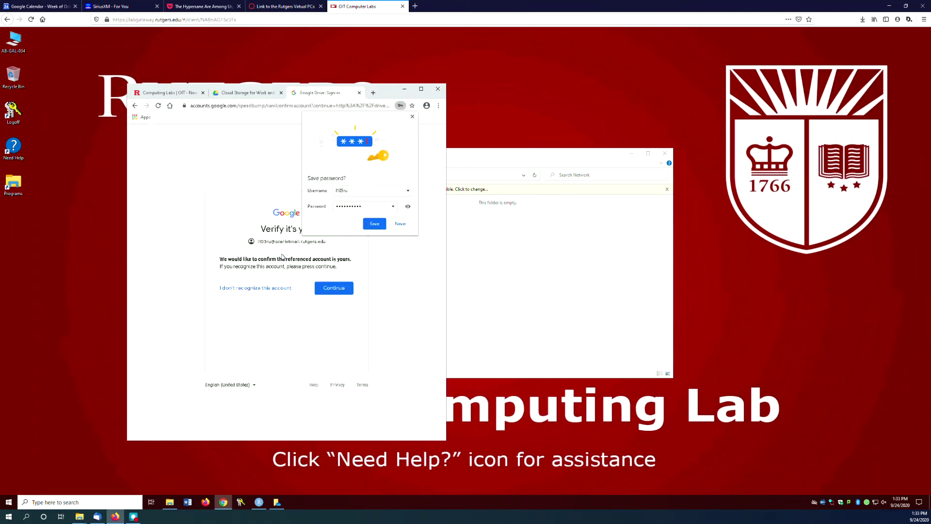
left_click(412, 118)
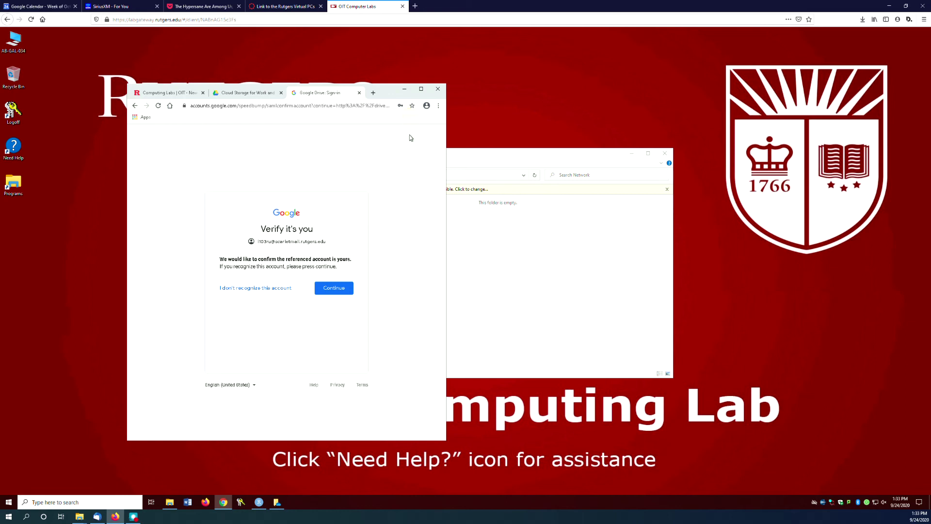
left_click(334, 288)
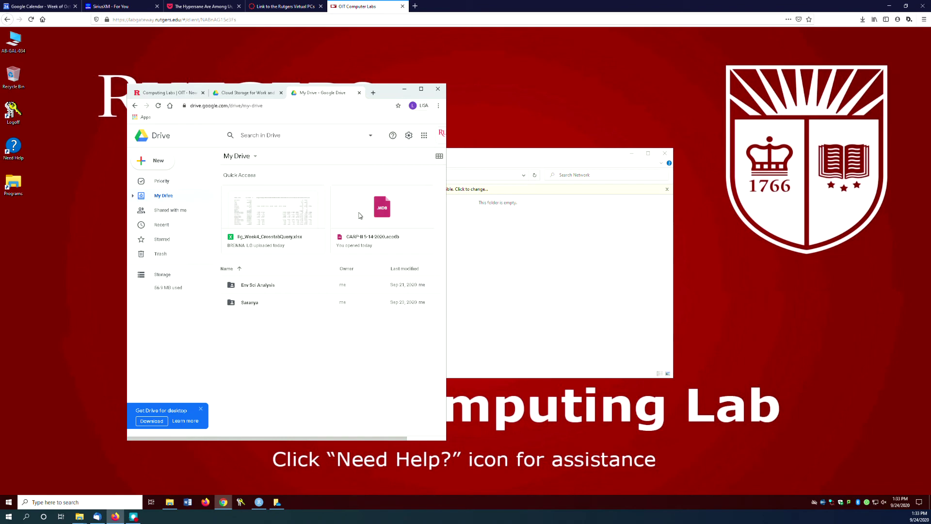
Open the databases folder inside Env Sci Analysis in My Drive and open the file CARP-II 5-14-2020.accdb
double_click(266, 285)
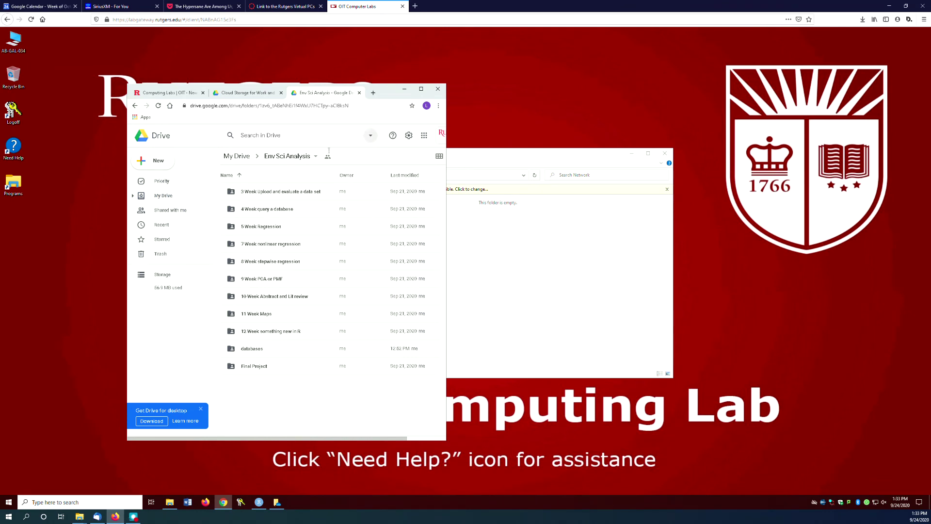
double_click(248, 350)
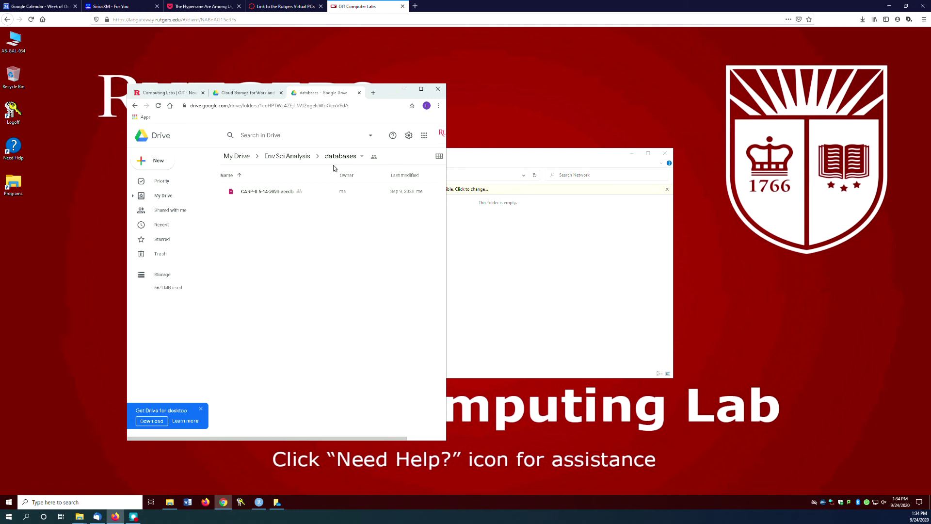
left_click(281, 194)
double_click(281, 192)
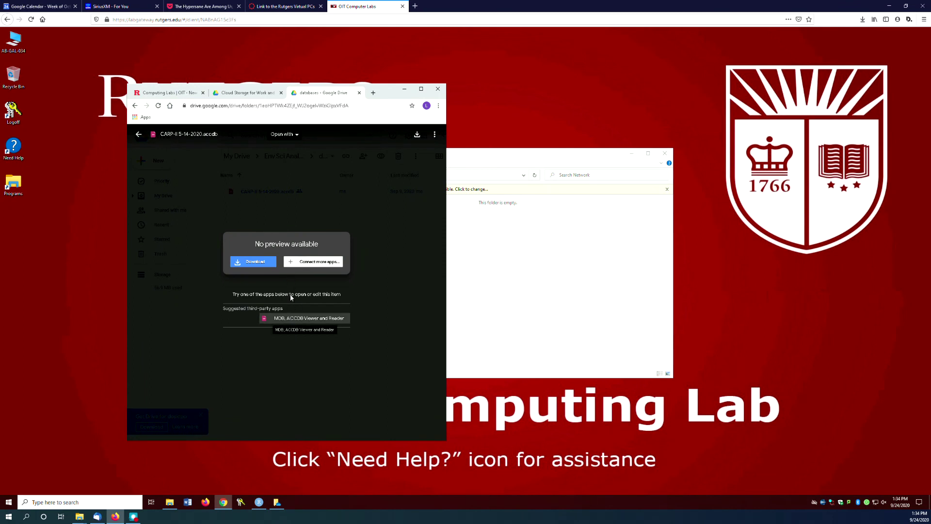
Download CARP-II 5-14-2020.accdb, keep the flagged file, and open it in Access
left_click(264, 263)
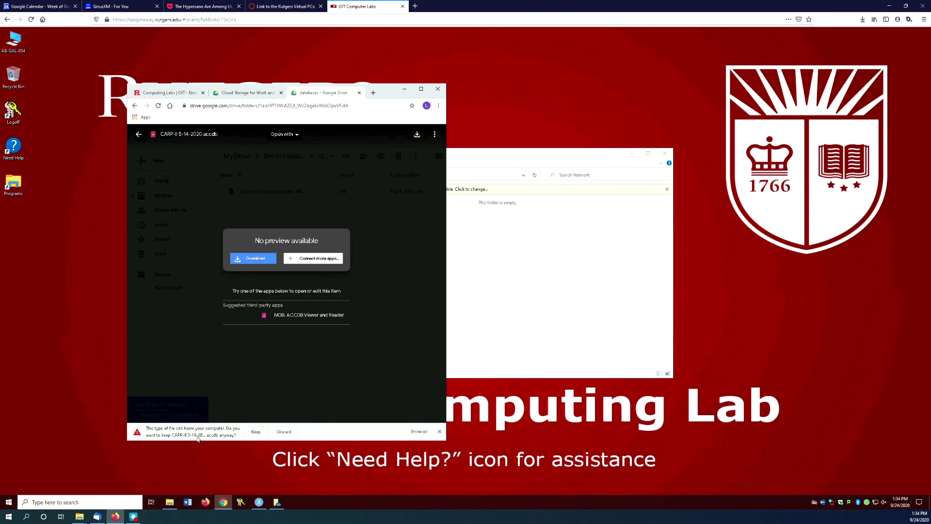
left_click(255, 432)
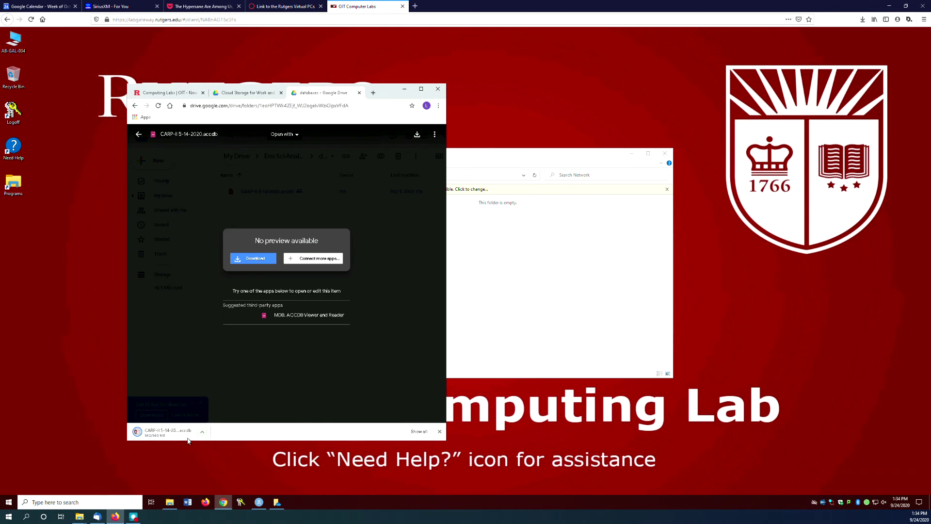
left_click(170, 434)
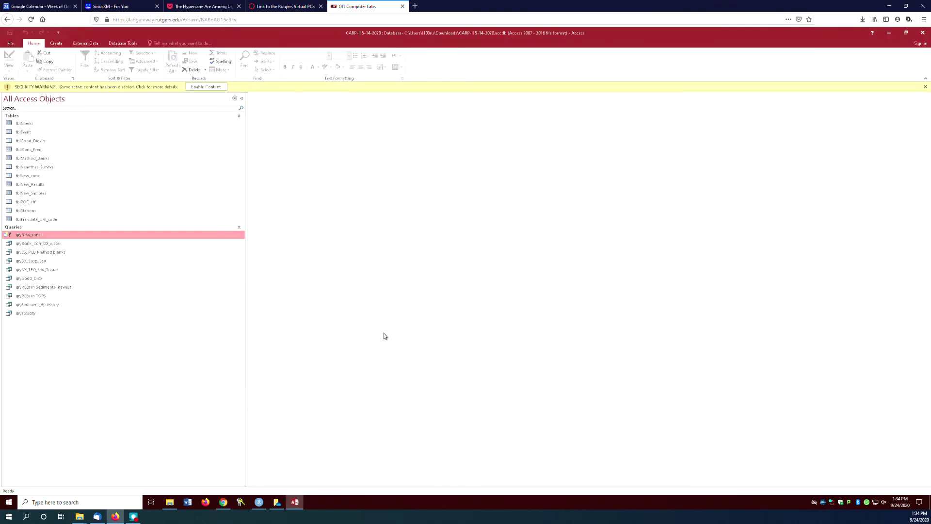
Narrow the list of Access objects and open the tblEvent table
left_click_drag(246, 290, 108, 303)
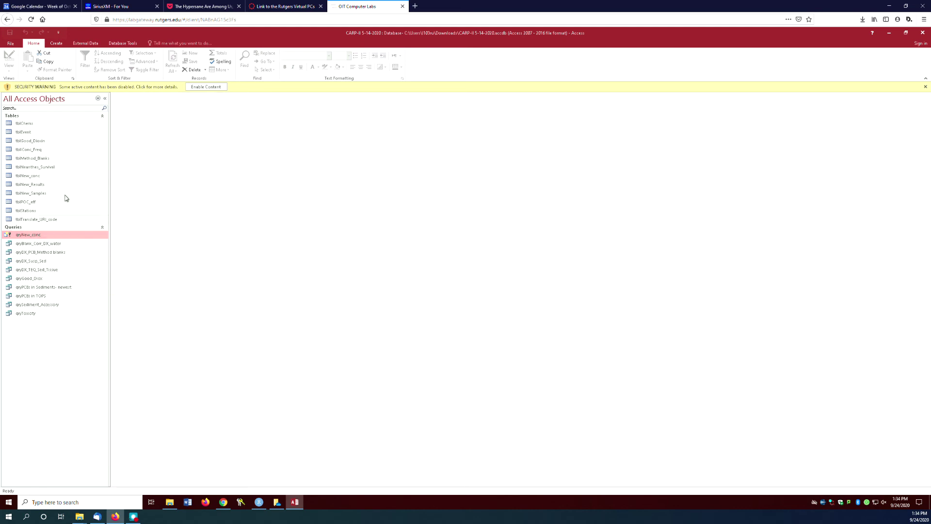
double_click(28, 135)
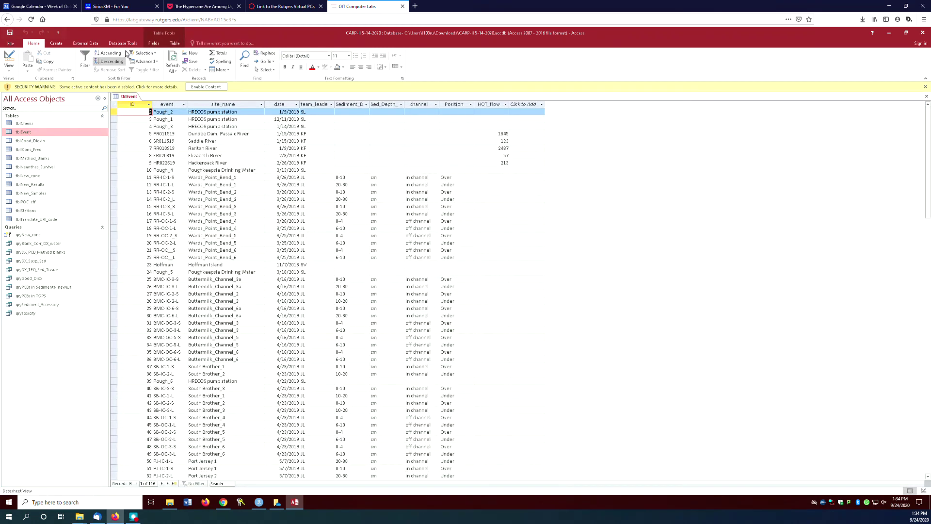
Start a new query with the Crosstab Query Wizard and cancel it at the table selection page
left_click(55, 44)
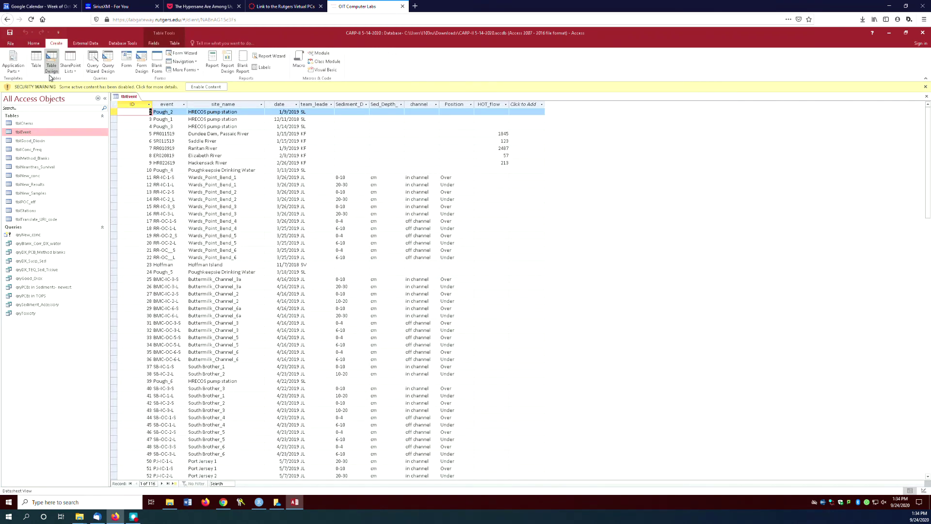
left_click(92, 68)
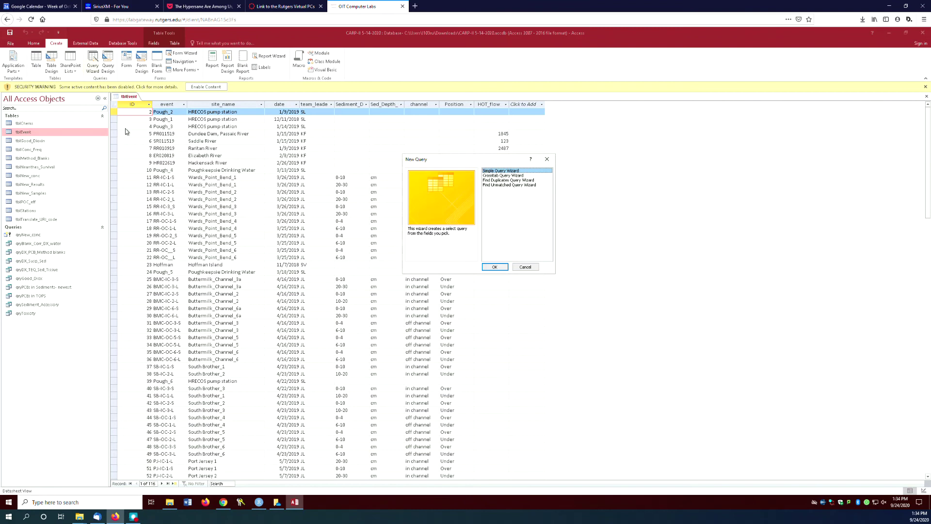
left_click(508, 175)
left_click(492, 268)
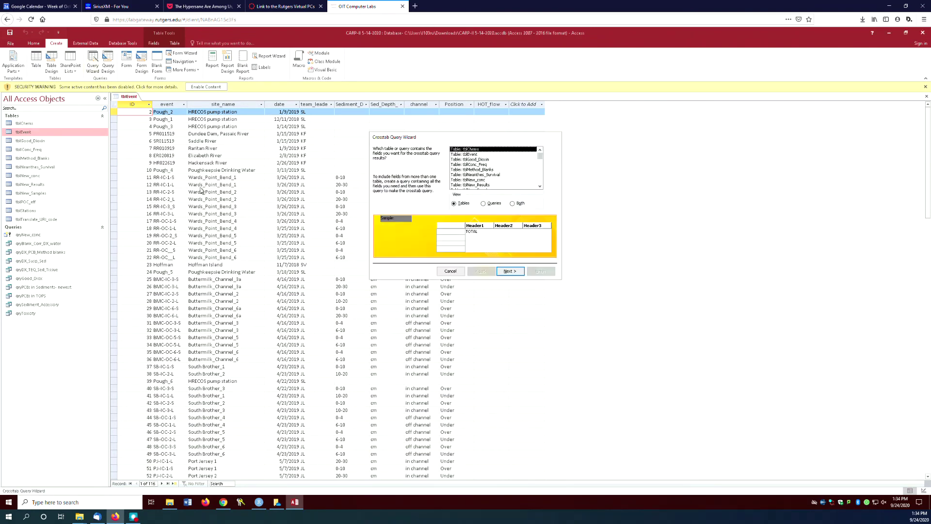
left_click(451, 271)
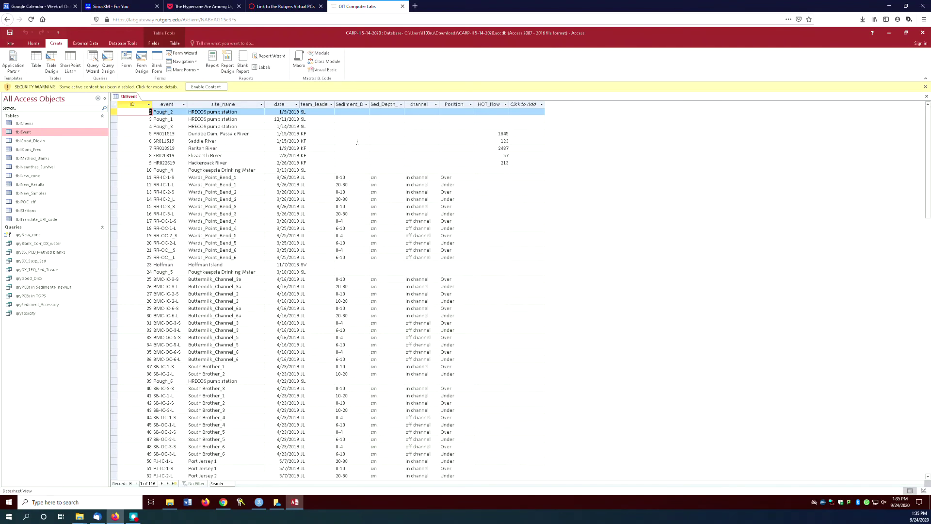
Close the Access database, the File Explorer window, and the Chrome window
left_click(922, 33)
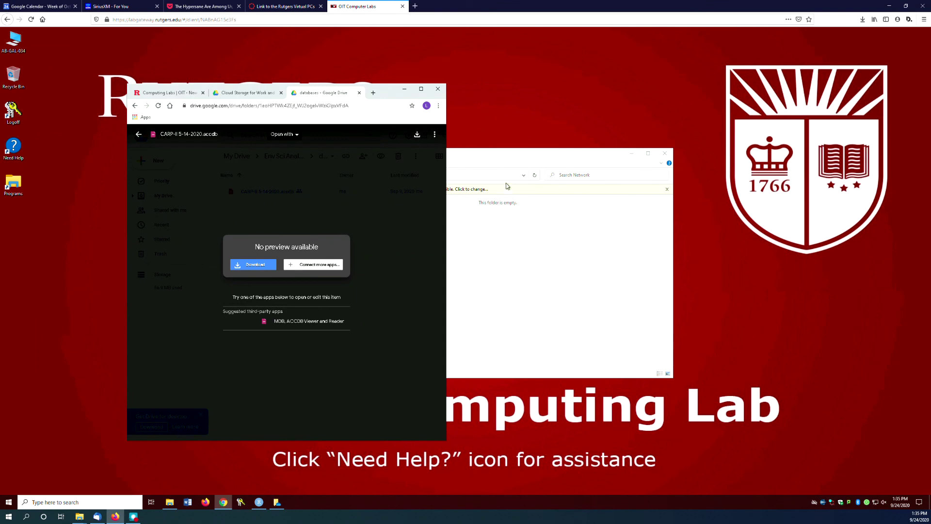
left_click(502, 159)
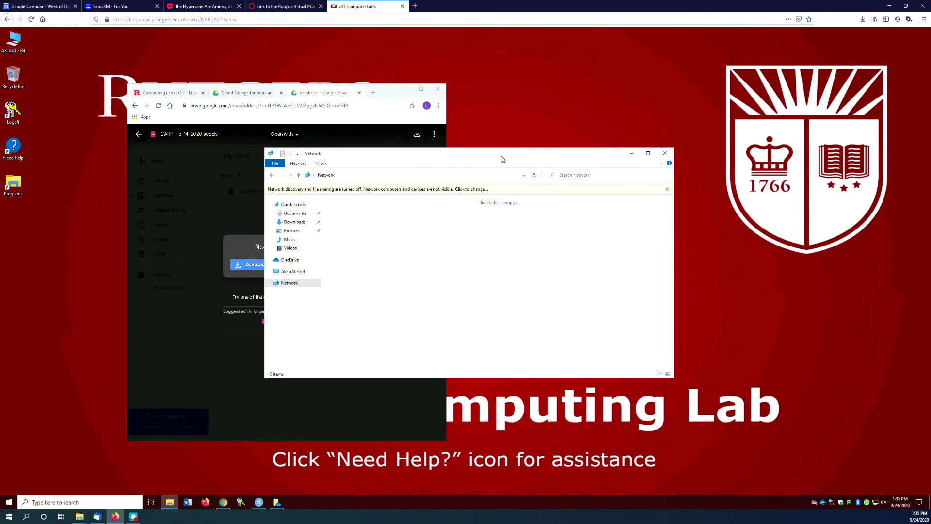
right_click(292, 287)
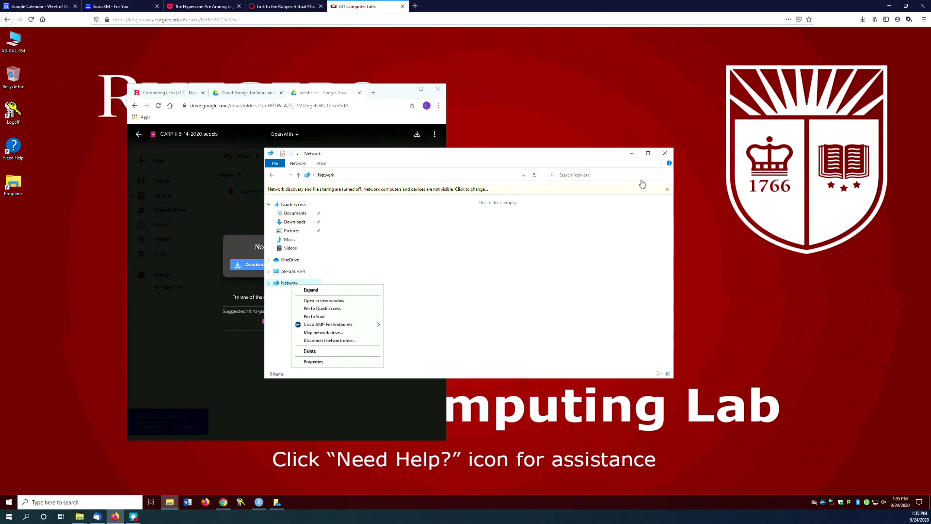
left_click(664, 154)
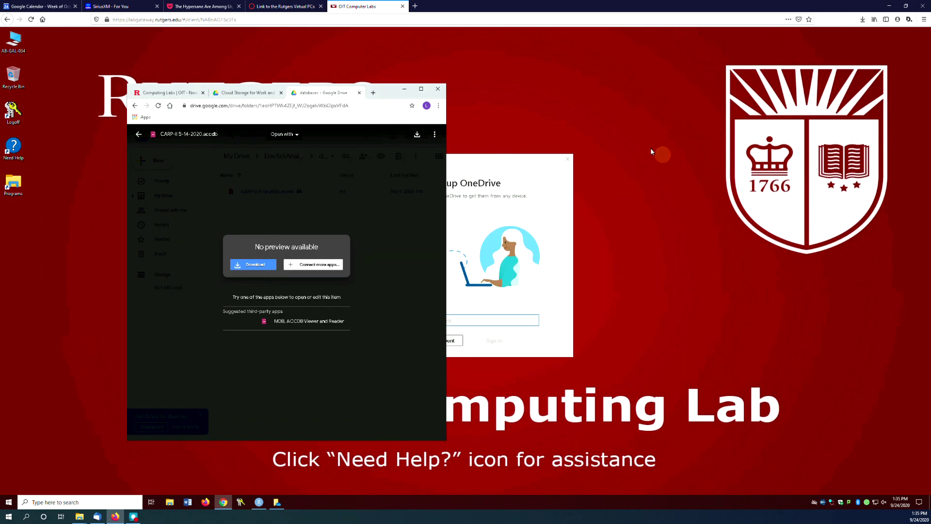
left_click(438, 89)
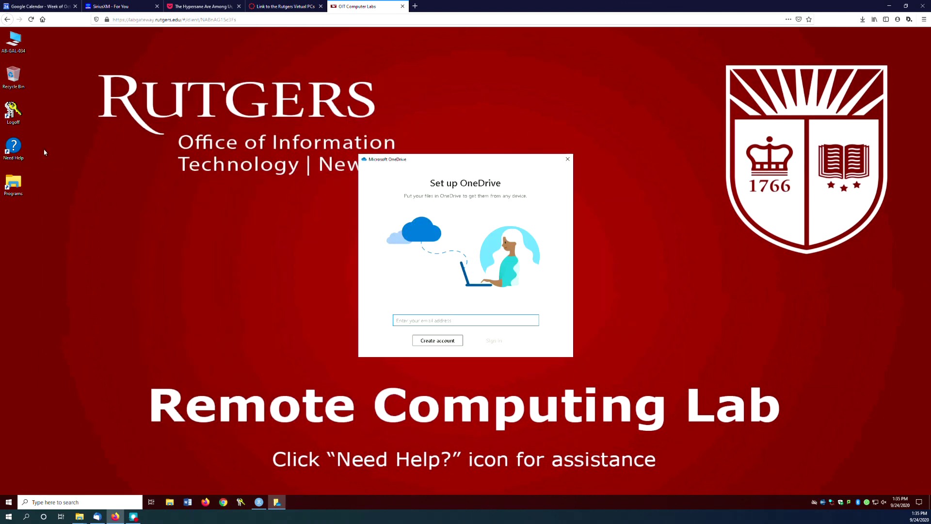
Open the Need Help page from the desktop and read the Virtual Computer Labs guide, especially the Saving Files section
double_click(14, 151)
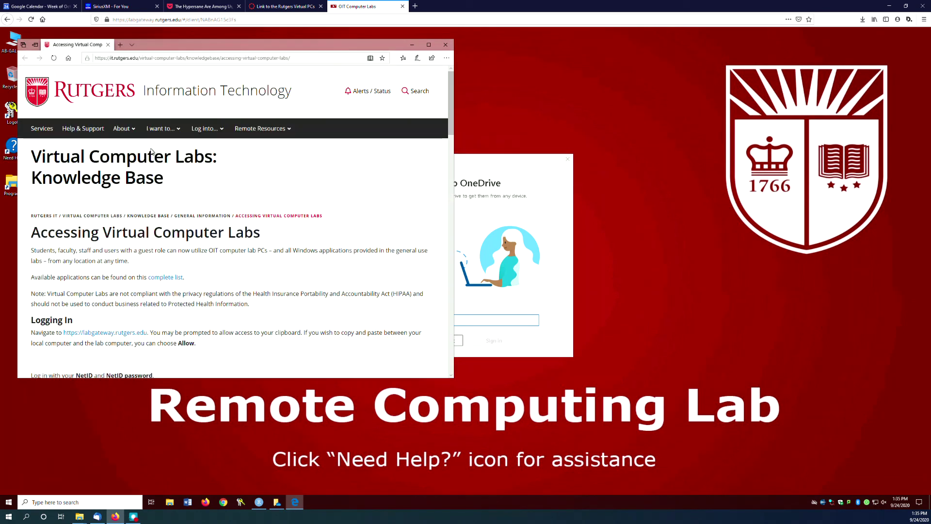
scroll(177, 286, "down", 12)
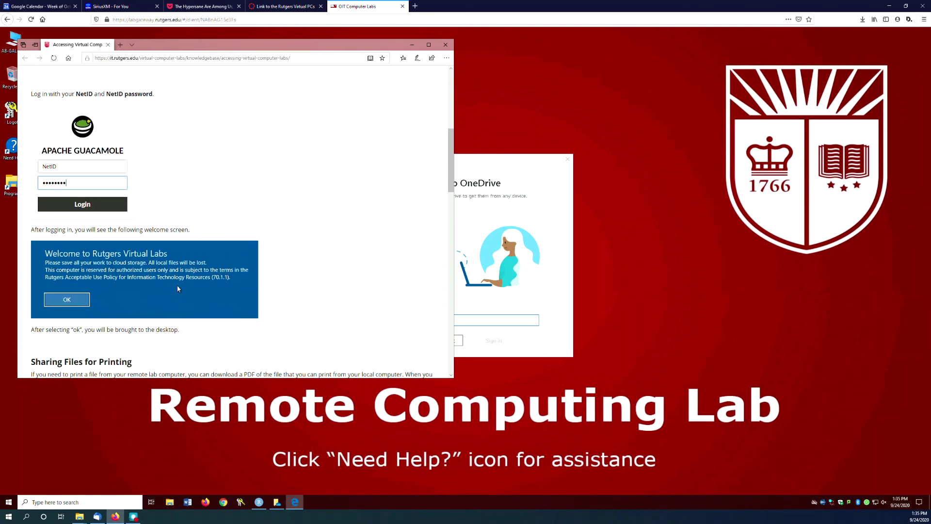
scroll(178, 288, "down", 1)
scroll(150, 257, "down", 5)
scroll(122, 245, "down", 8)
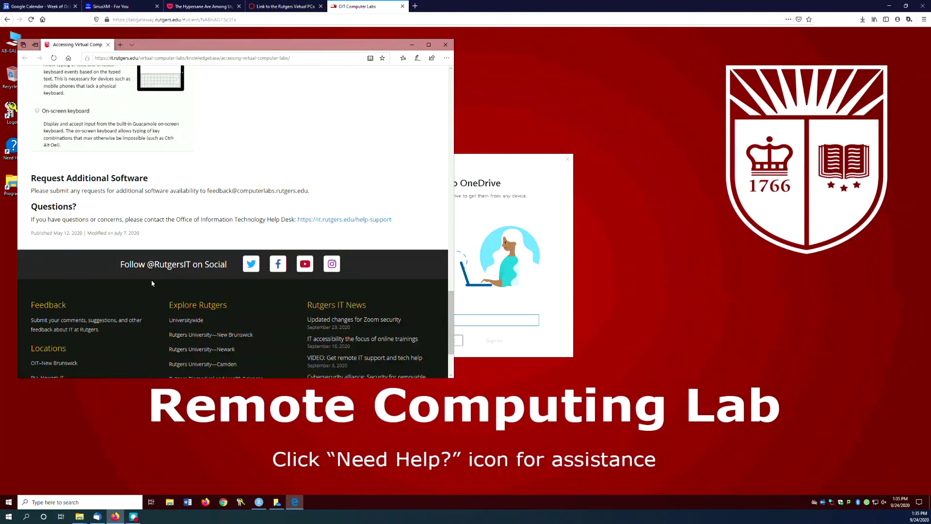
scroll(213, 210, "up", 4)
scroll(214, 210, "up", 4)
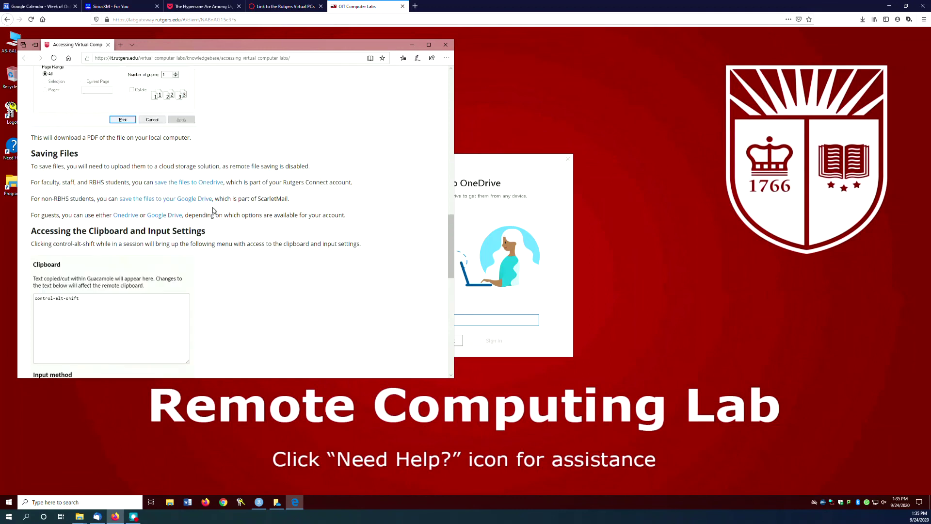
scroll(213, 211, "up", 1)
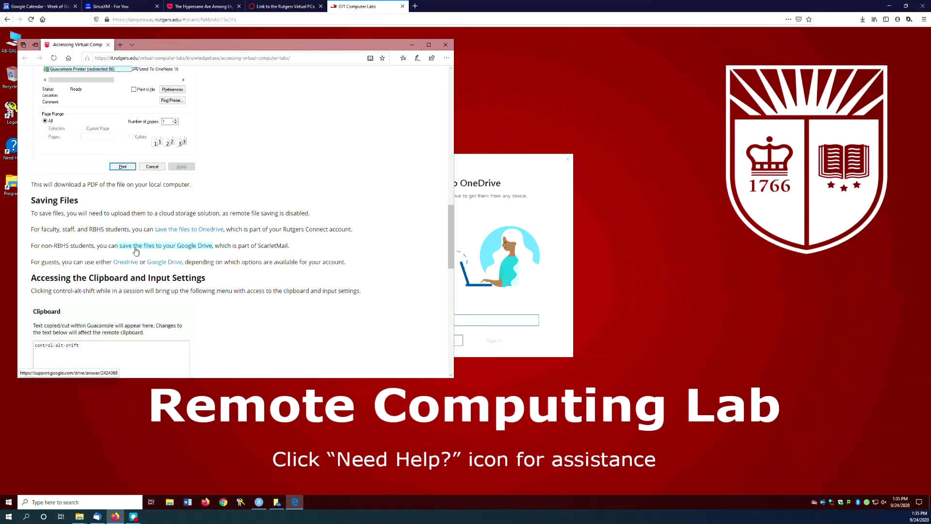
Return to the beginning of the Accessing Virtual Computer Labs guide and close its browser window
scroll(261, 164, "up", 10)
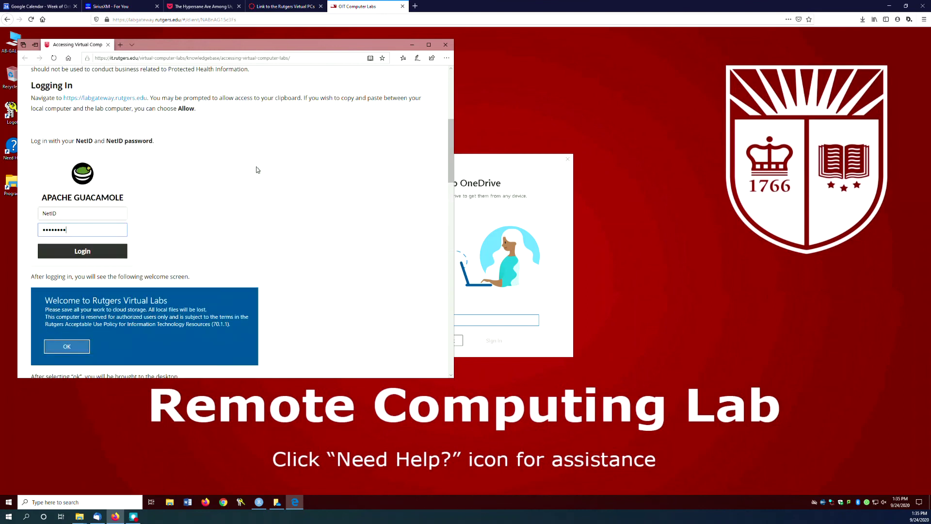
scroll(167, 250, "up", 4)
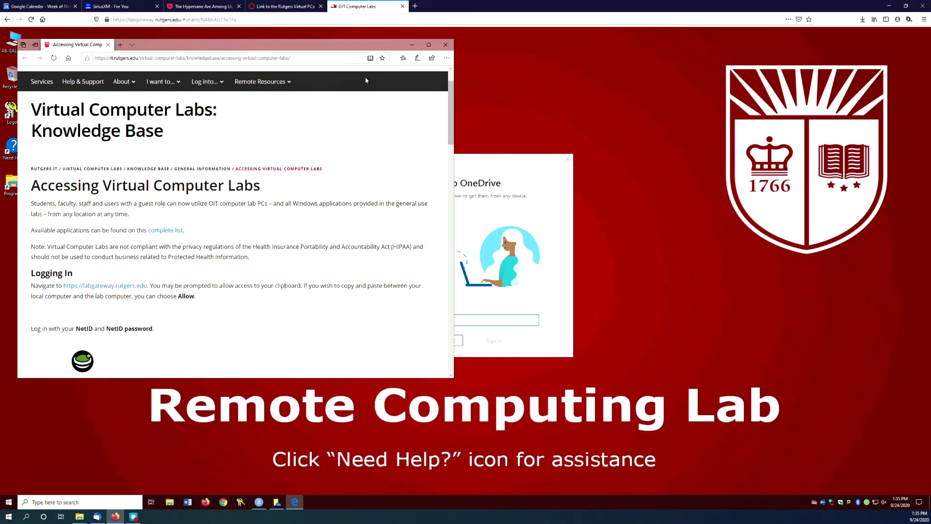
left_click(446, 44)
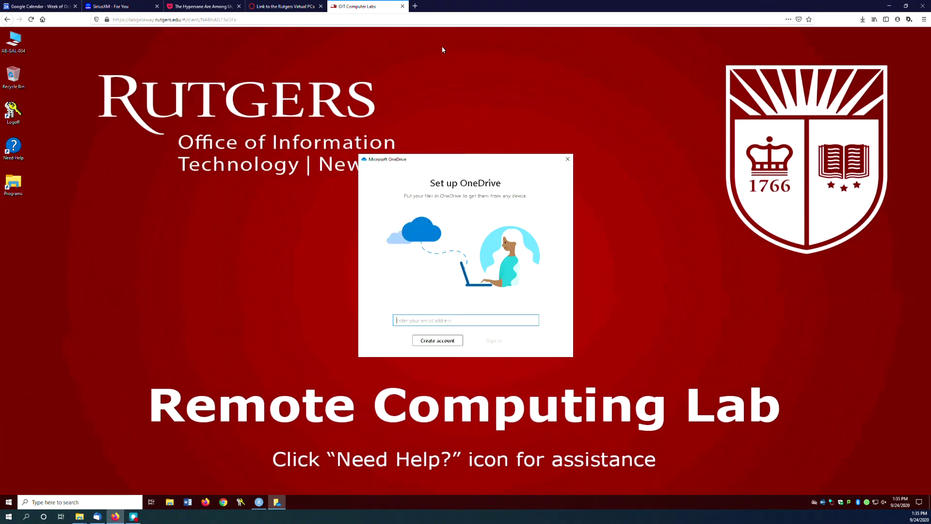
Log off the remote lab PC, confirm the logout, and log out of the disconnected Virtual Computer Labs session
double_click(10, 113)
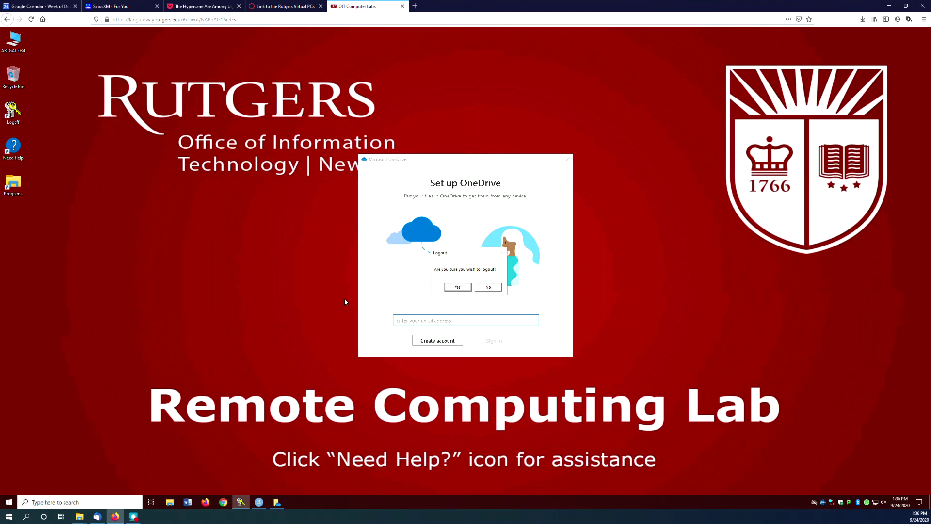
left_click(456, 287)
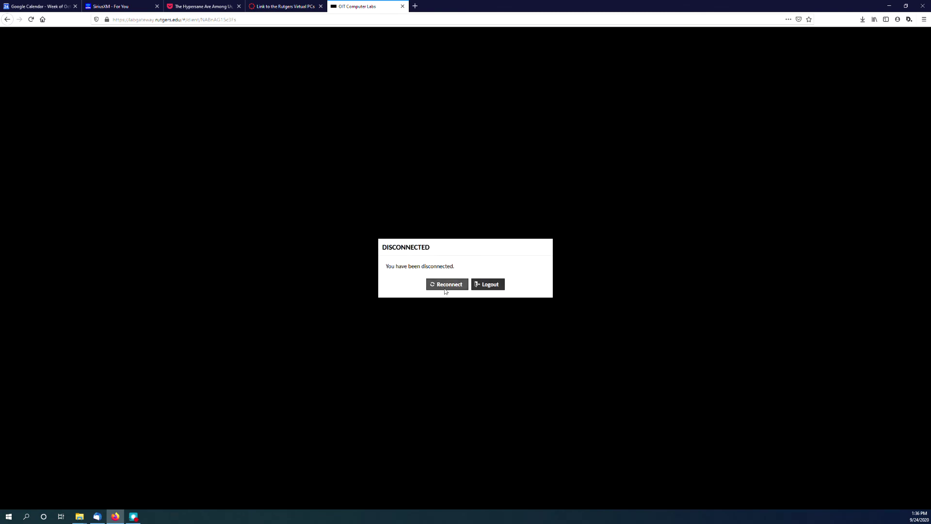
left_click(489, 285)
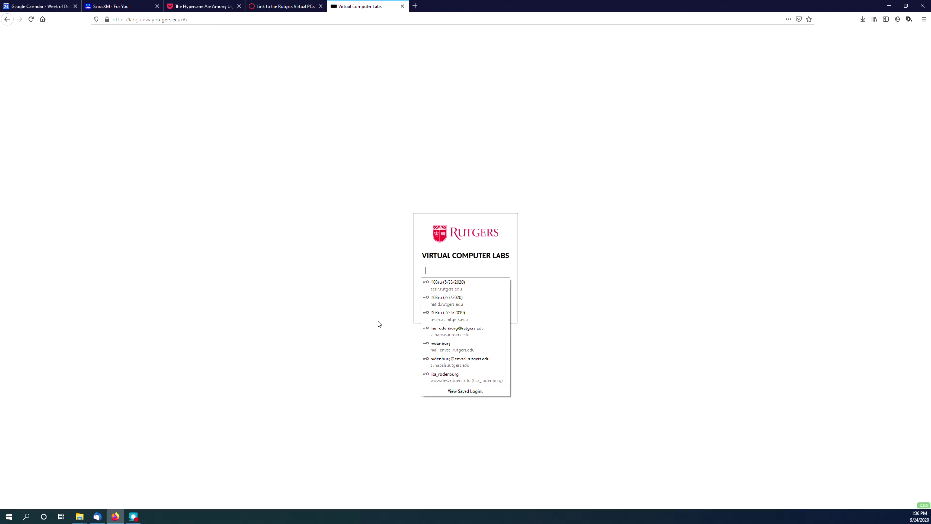
left_click(359, 313)
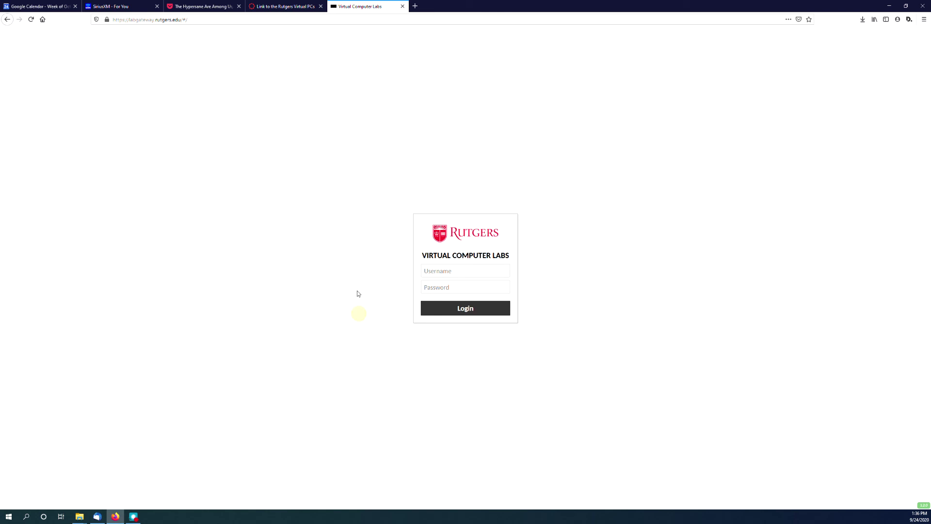
Log back in to Virtual Computer Labs by filling the username and password from the first saved login
left_click(434, 271)
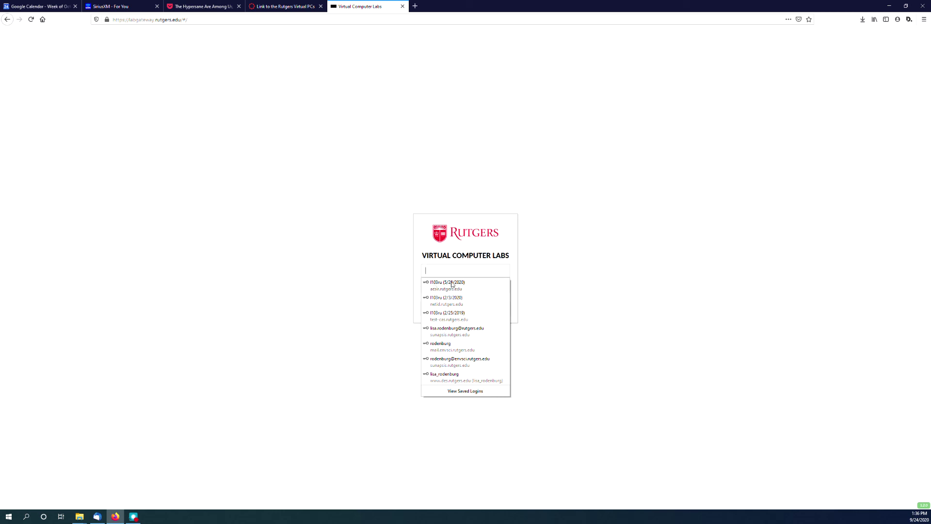
left_click(451, 284)
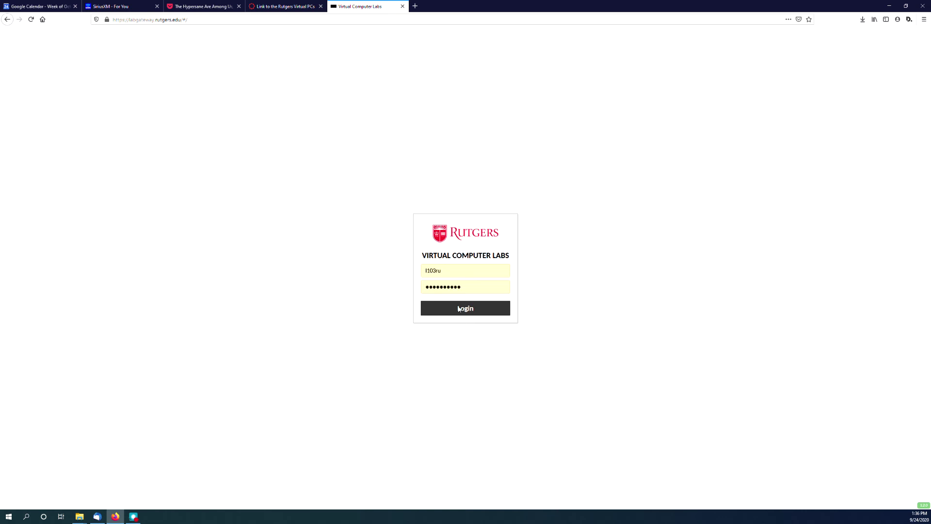
left_click(423, 311)
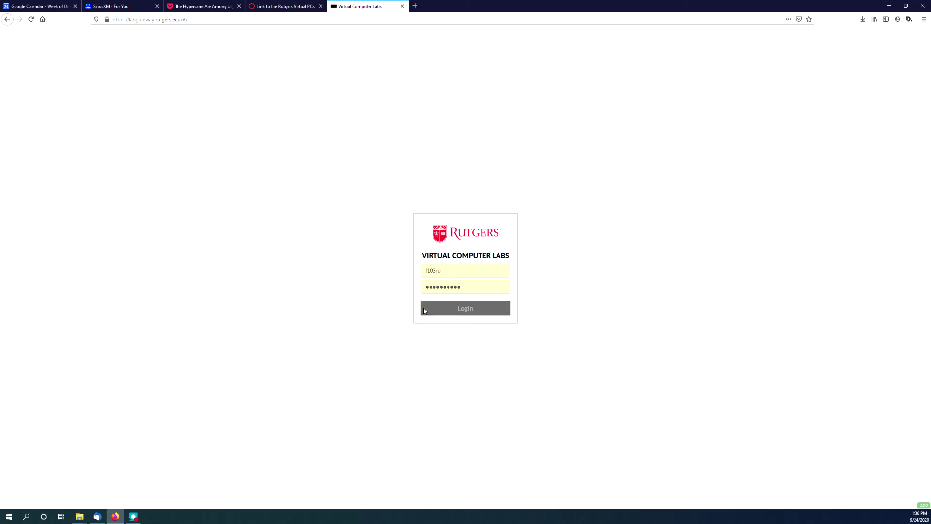